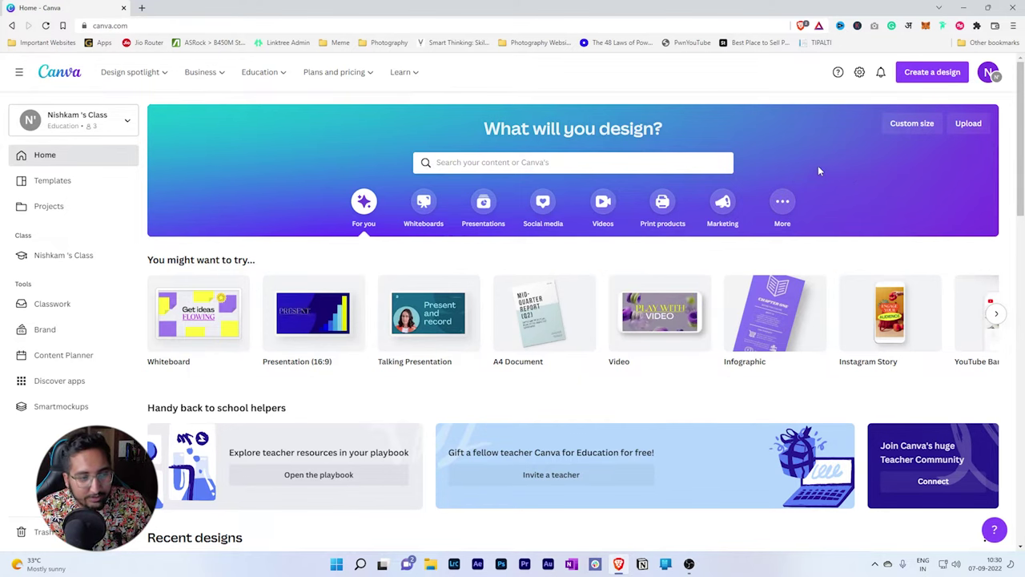
Create a new blank custom-size design of 1920 × 1080 px.
click(601, 171)
click(856, 158)
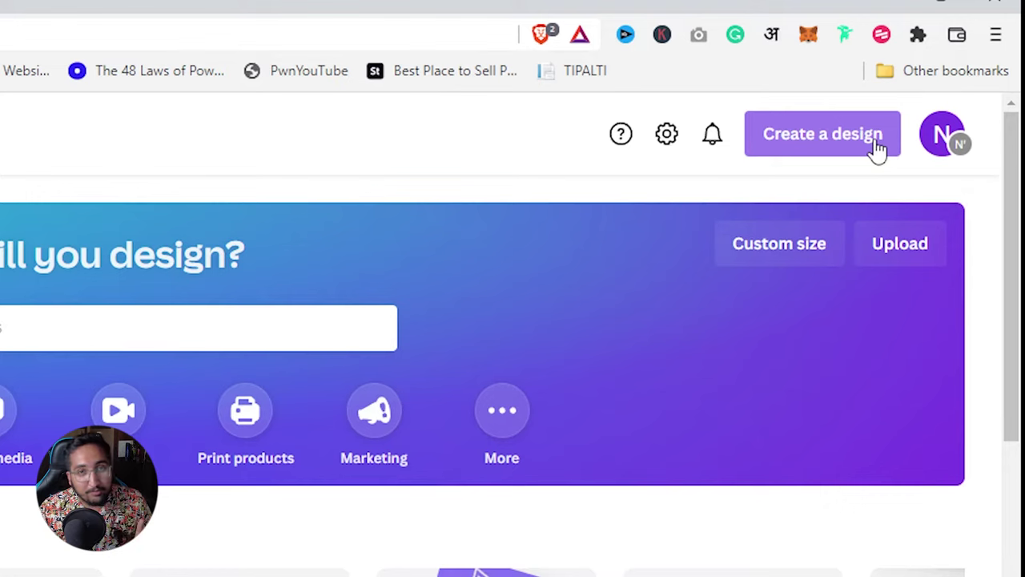
click(879, 150)
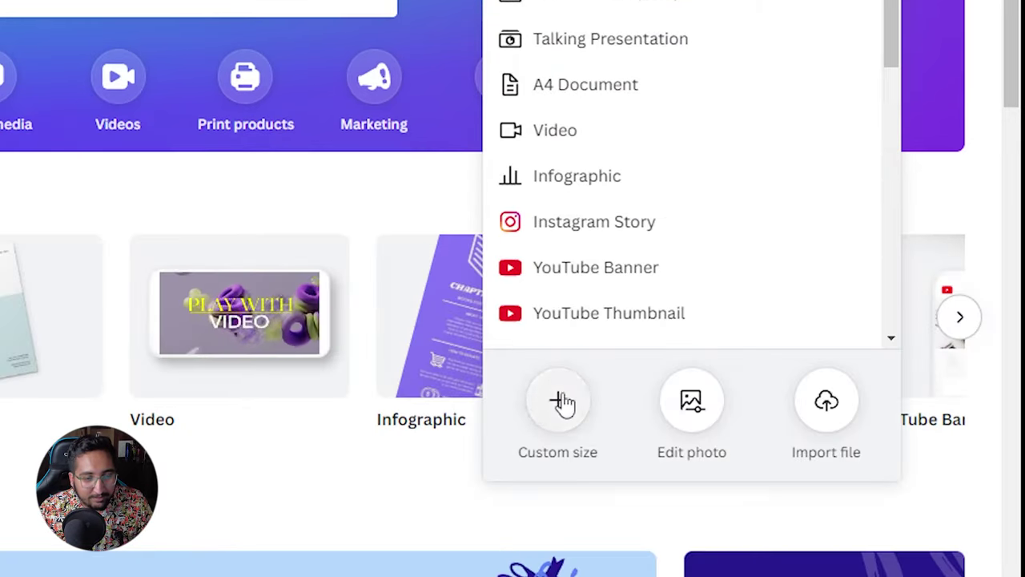
click(566, 403)
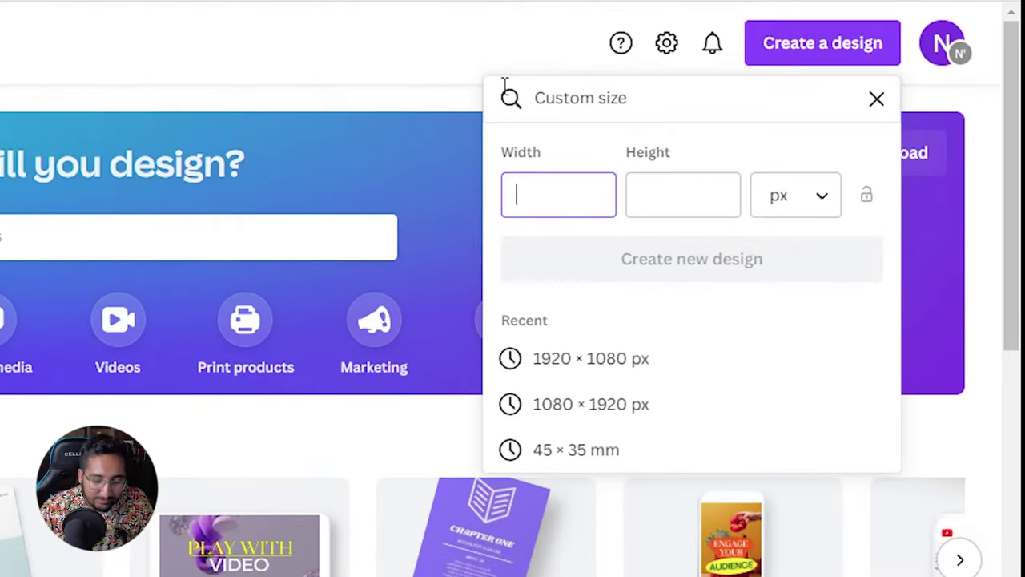
text(1920)
key(Tab)
text(1080)
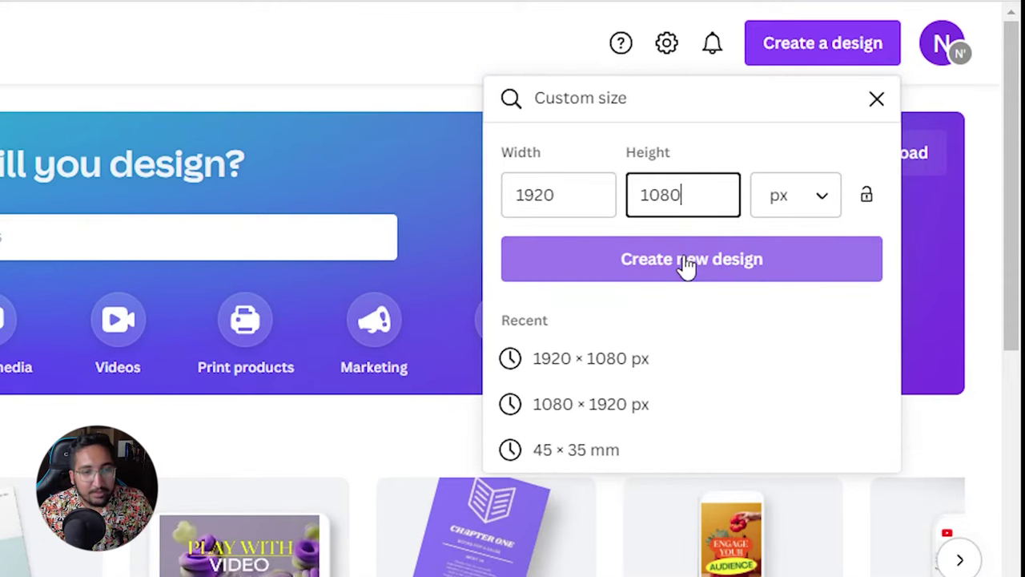
click(687, 264)
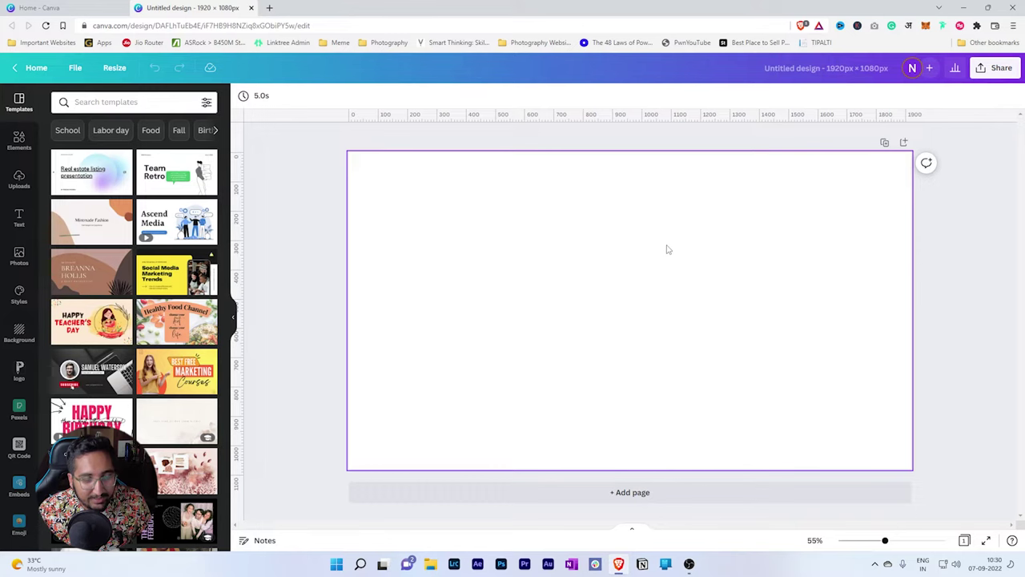
Add the pointing-man photo from the uploaded photos to the page.
scroll(16, 337, down, 3)
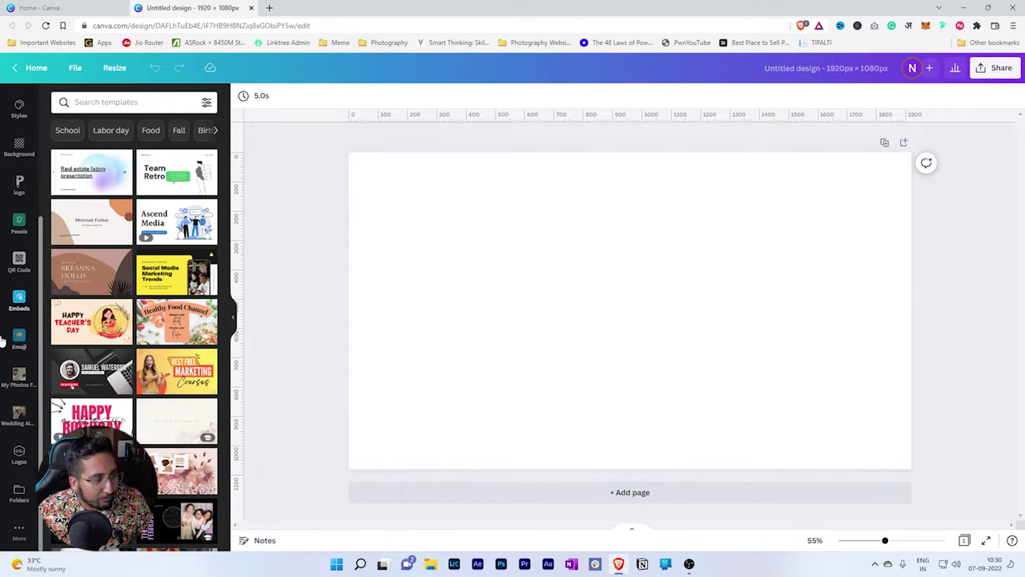
click(19, 376)
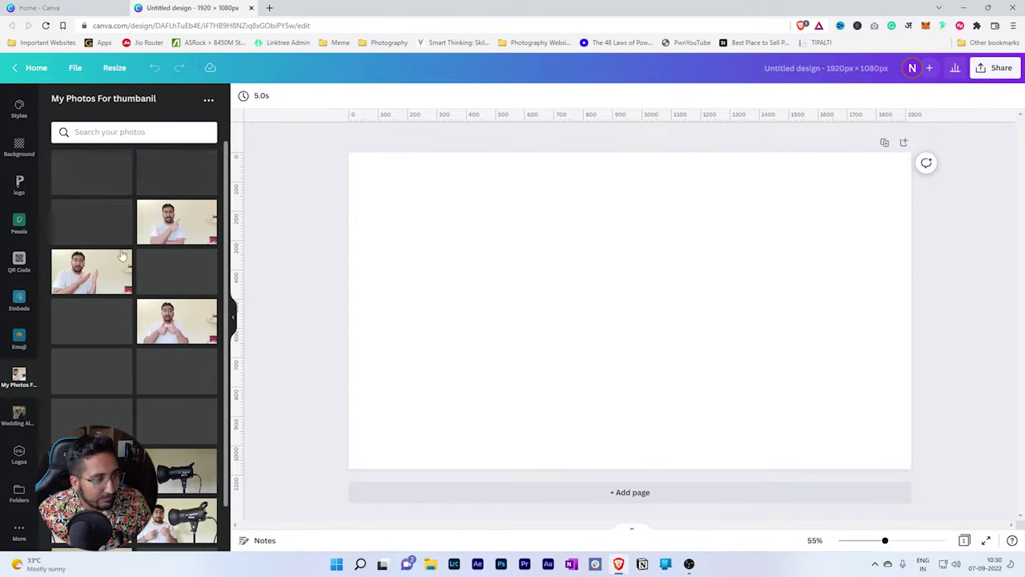
mouse_move(91, 321)
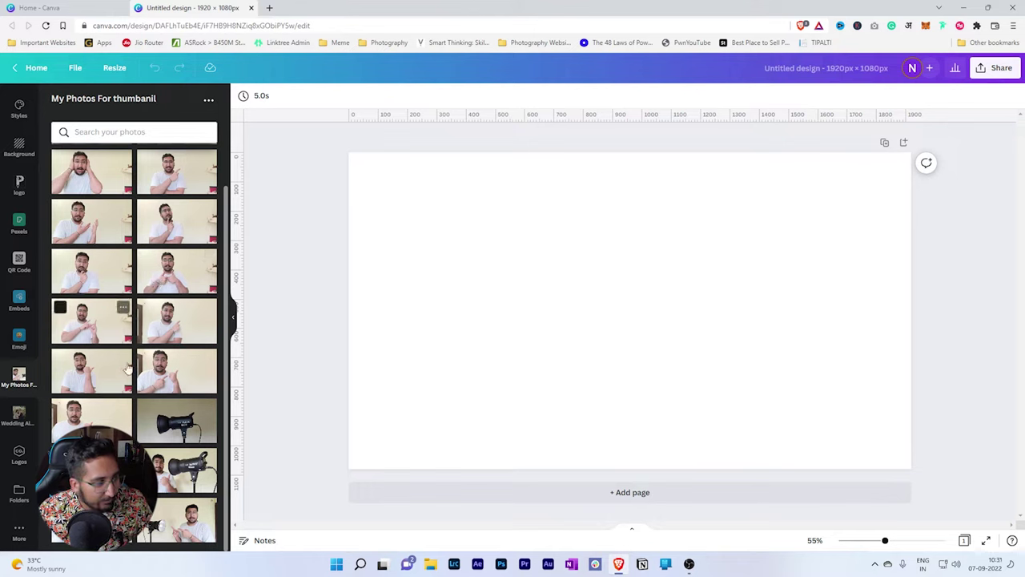
scroll(133, 308, up, 2)
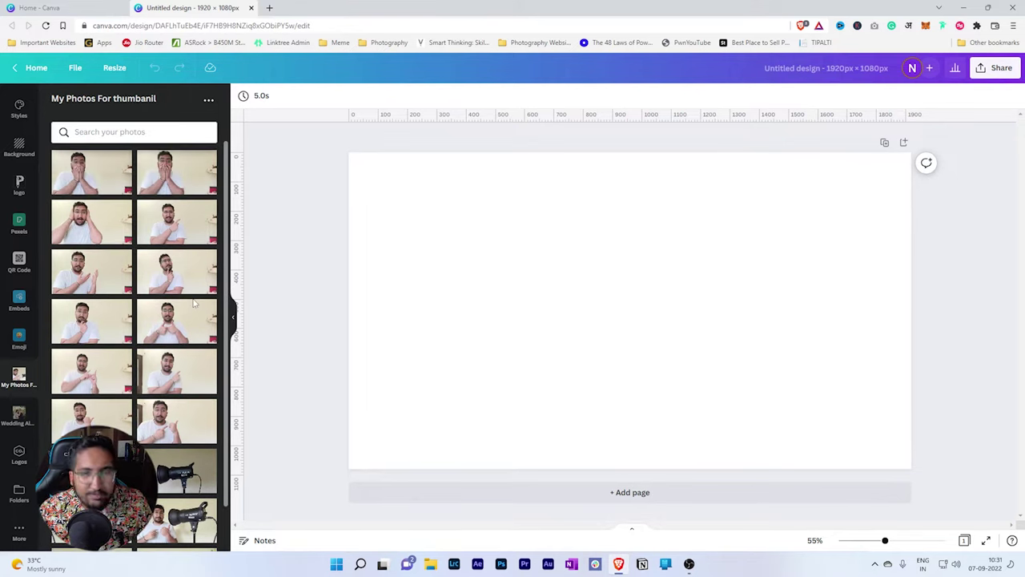
mouse_move(176, 273)
click(201, 237)
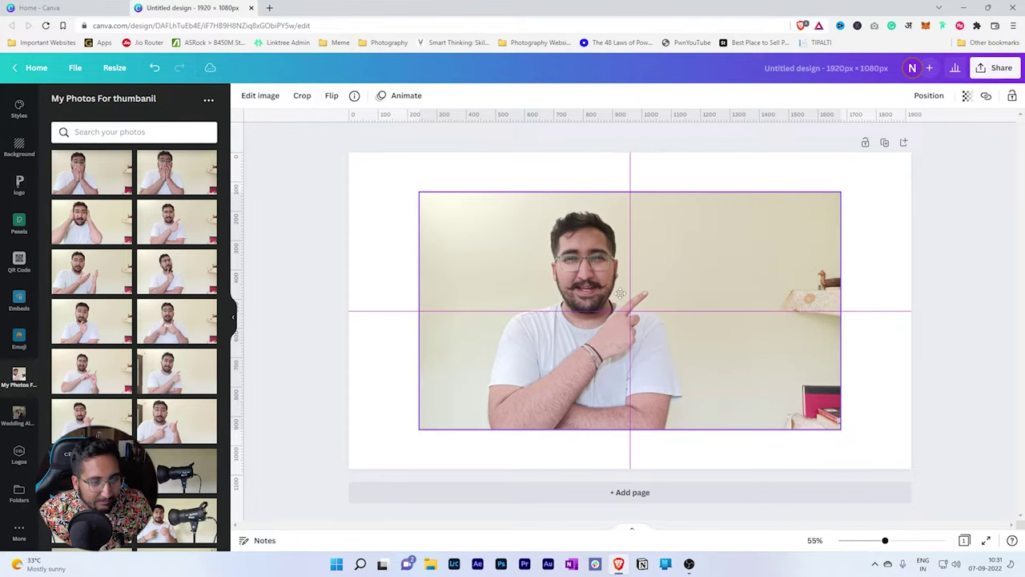
Run Edit image's automatic BG Remover on the pointing-man photo.
click(859, 337)
click(793, 332)
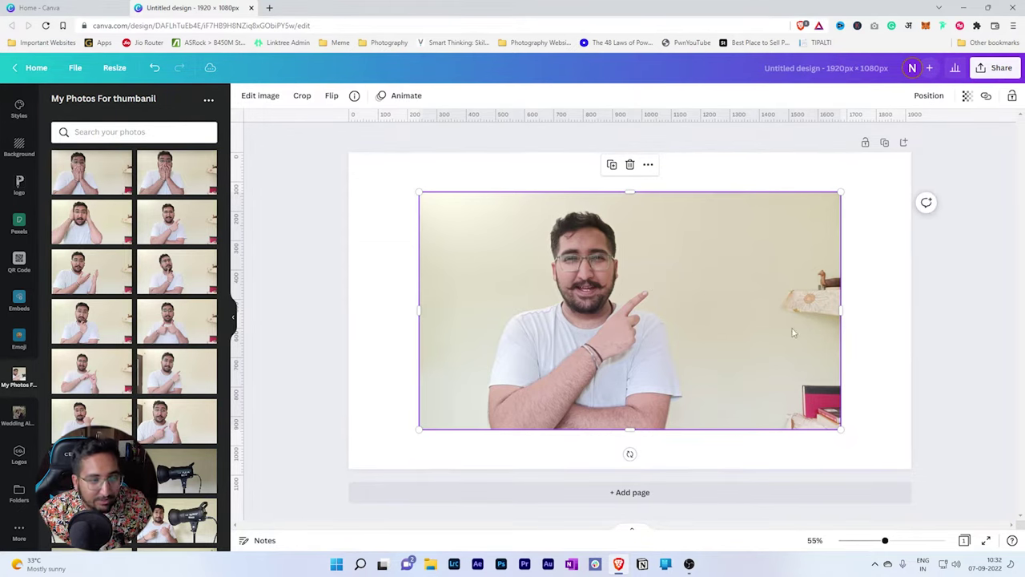
click(260, 96)
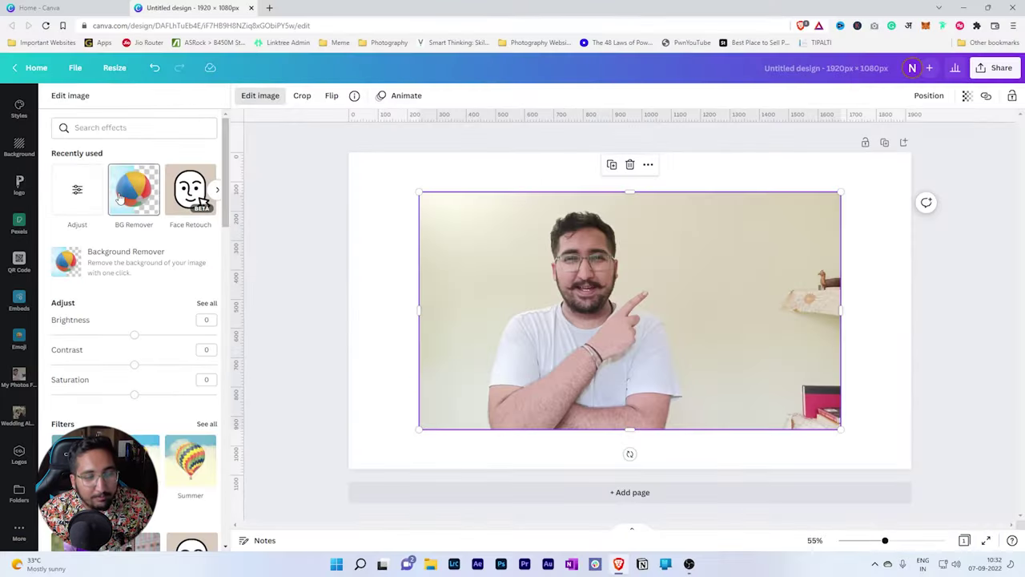
click(118, 198)
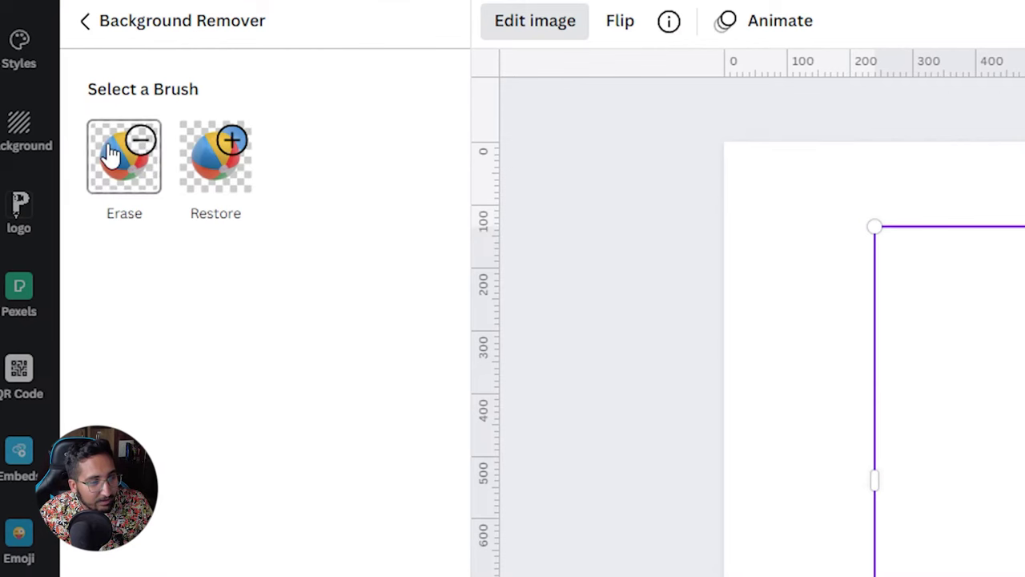
Erase the lower body, arms and pointing hand with a size-61 erase brush.
click(112, 154)
drag(174, 289, 303, 289)
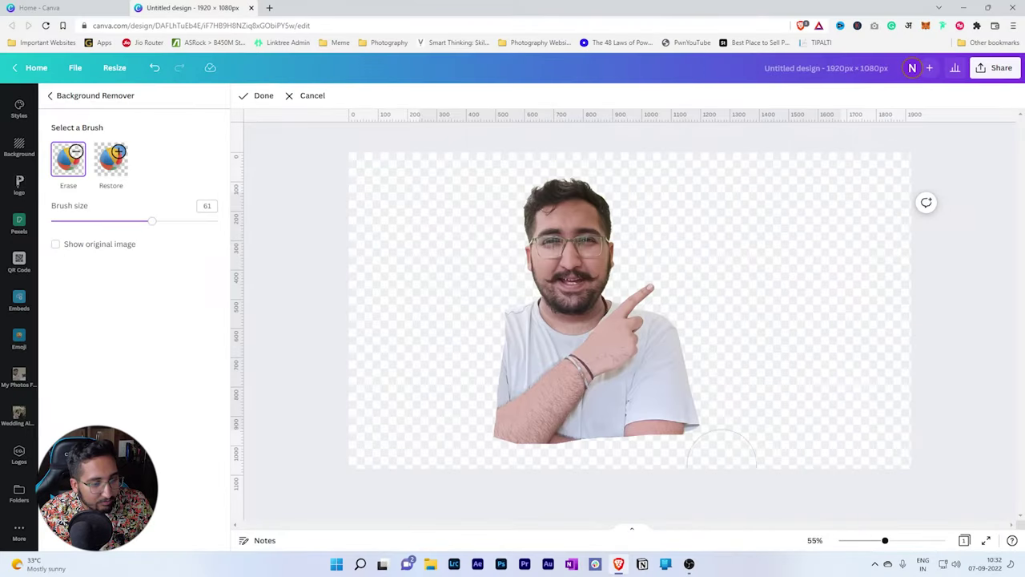
mouse_move(723, 448)
mouse_down()
mouse_move(629, 411)
mouse_move(480, 411)
mouse_move(599, 377)
mouse_move(655, 327)
mouse_move(513, 356)
mouse_up()
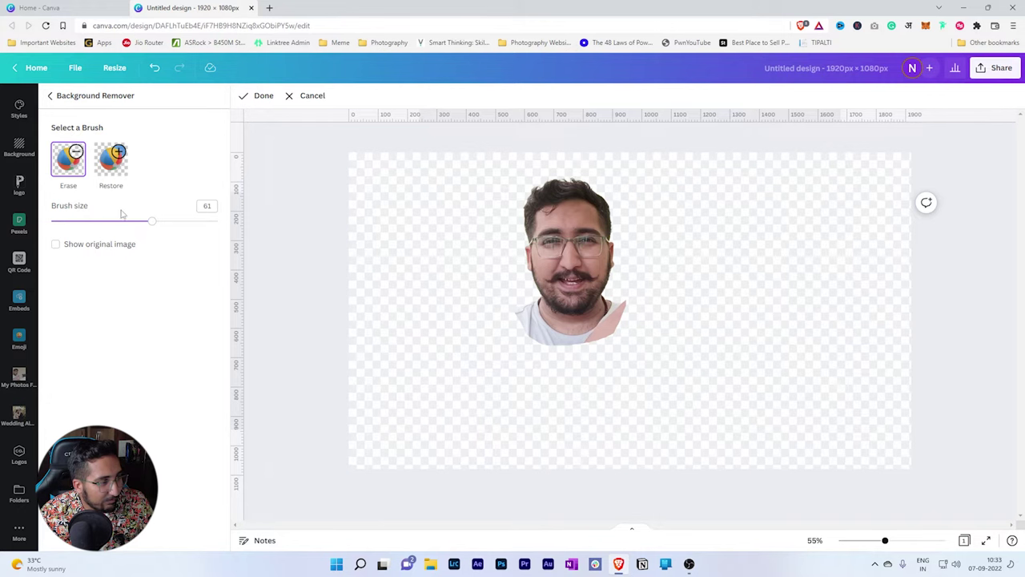
With finer brushes (18, then 6), clean the beard, neck edge and leftover shirt.
drag(144, 227, 81, 221)
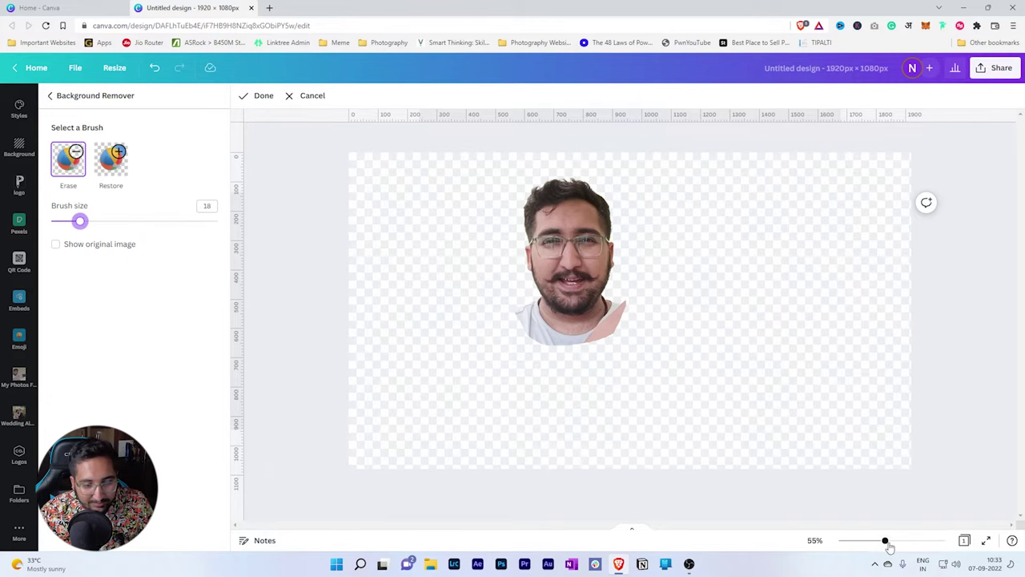
drag(886, 541, 919, 540)
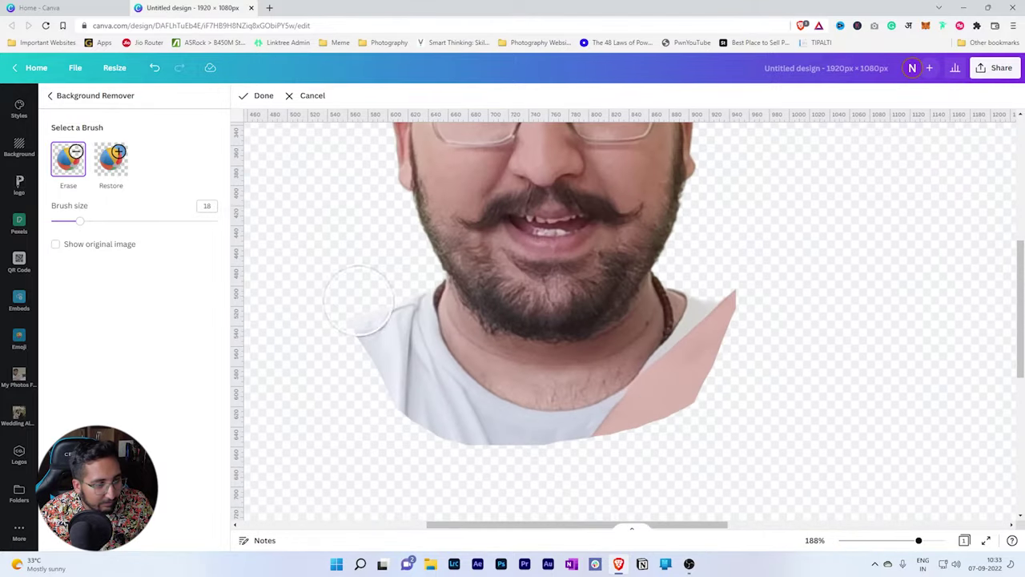
drag(80, 222, 60, 224)
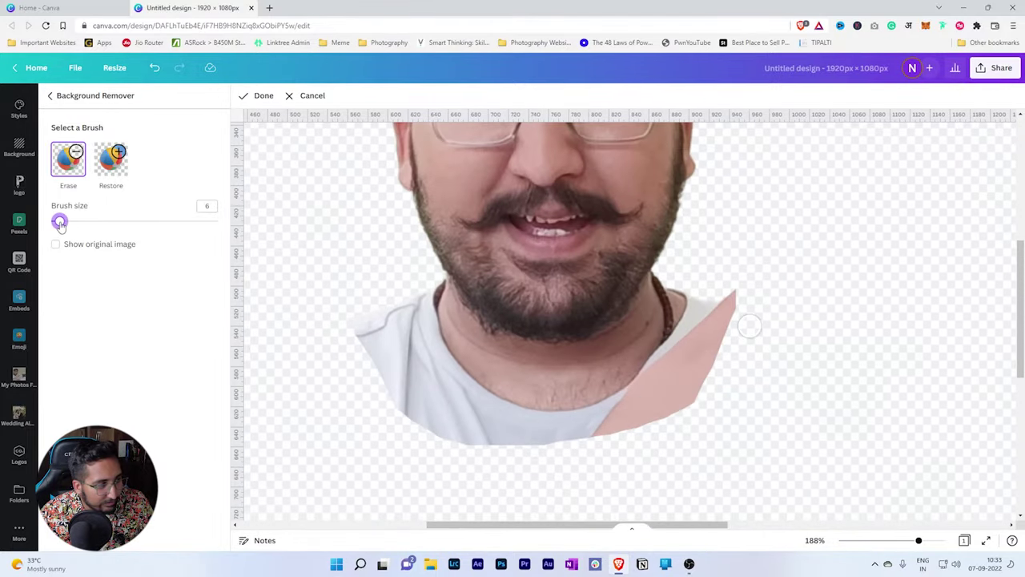
mouse_move(422, 290)
mouse_down()
mouse_move(450, 380)
mouse_move(508, 412)
mouse_move(672, 351)
mouse_up()
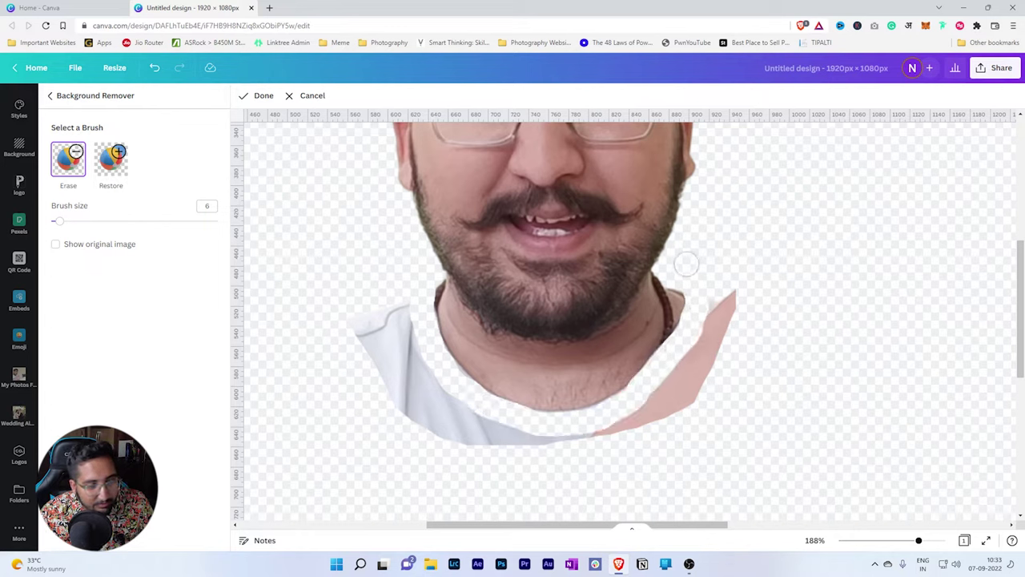
mouse_move(725, 269)
mouse_down()
mouse_move(697, 370)
mouse_move(719, 300)
mouse_move(550, 439)
mouse_move(363, 379)
mouse_up()
drag(365, 295, 449, 417)
drag(378, 390, 381, 376)
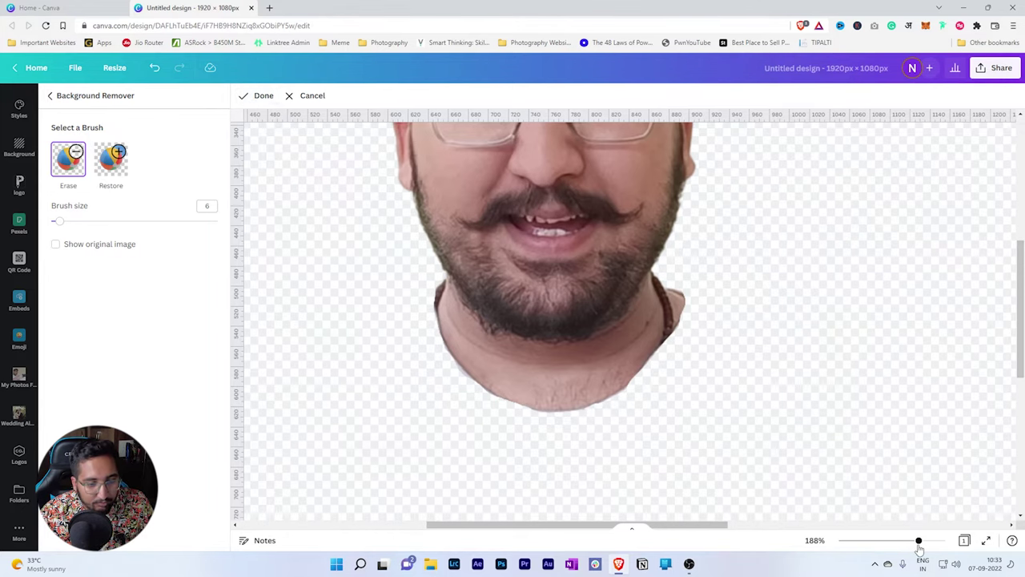
drag(919, 543, 891, 550)
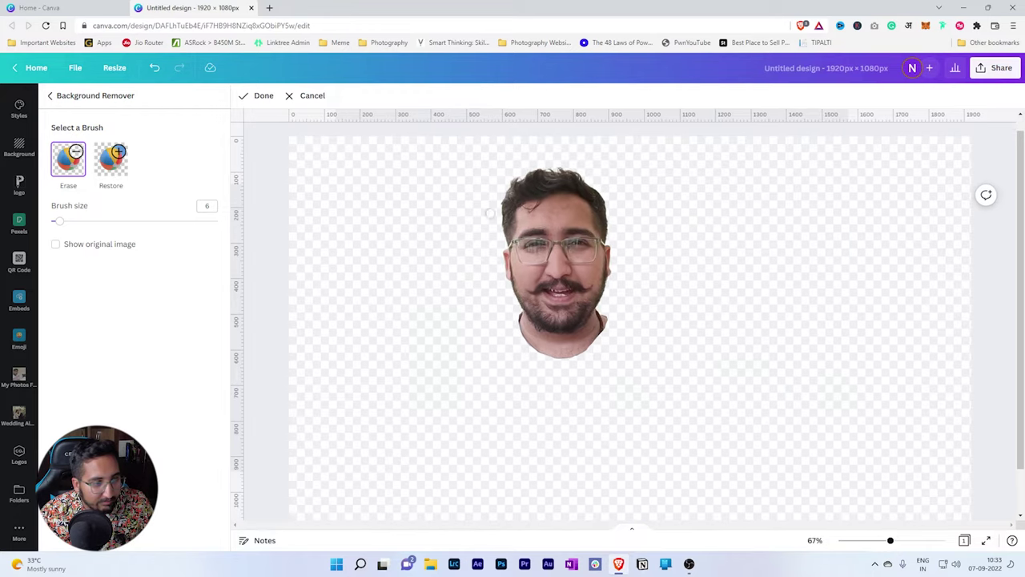
click(260, 99)
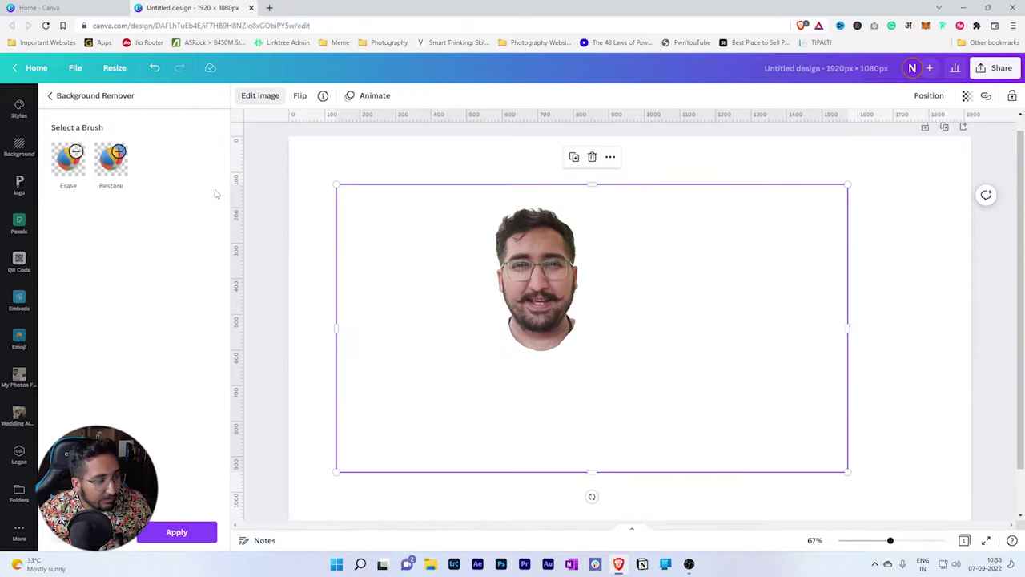
Apply the background removal and crop the frame tightly around the face.
click(177, 532)
drag(335, 328, 335, 328)
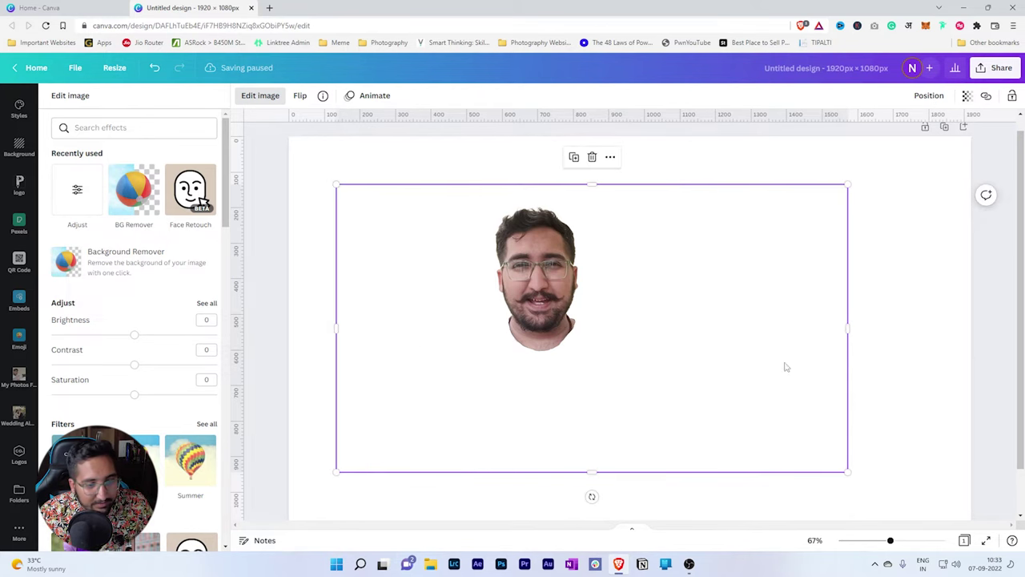
drag(601, 472, 592, 358)
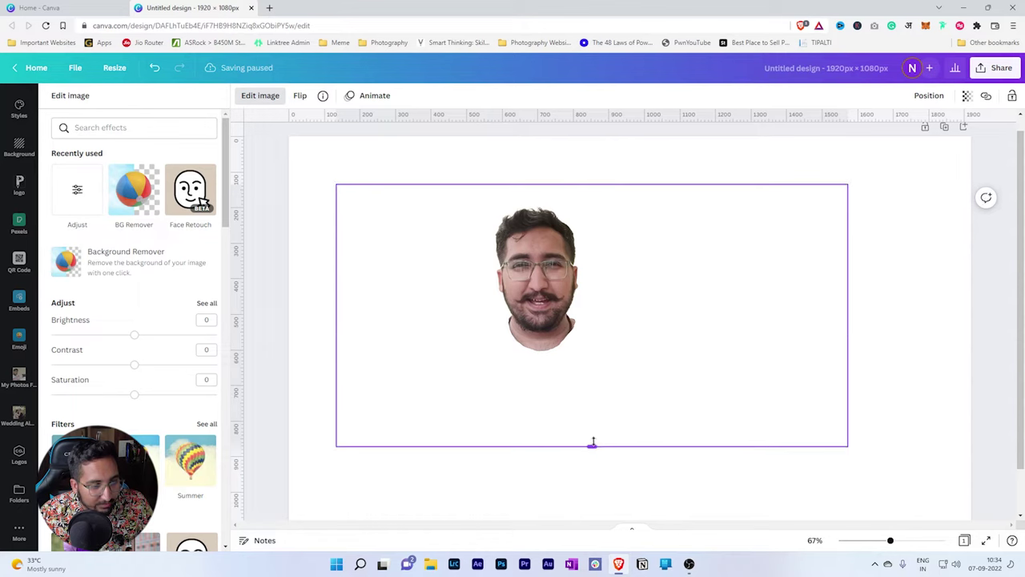
drag(847, 274, 583, 274)
drag(335, 272, 491, 272)
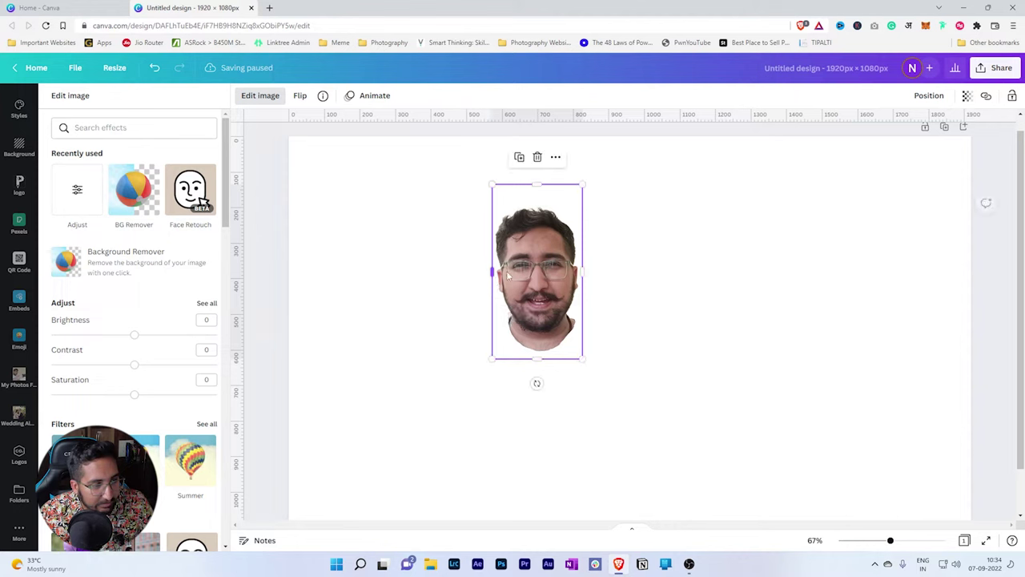
drag(536, 188, 537, 204)
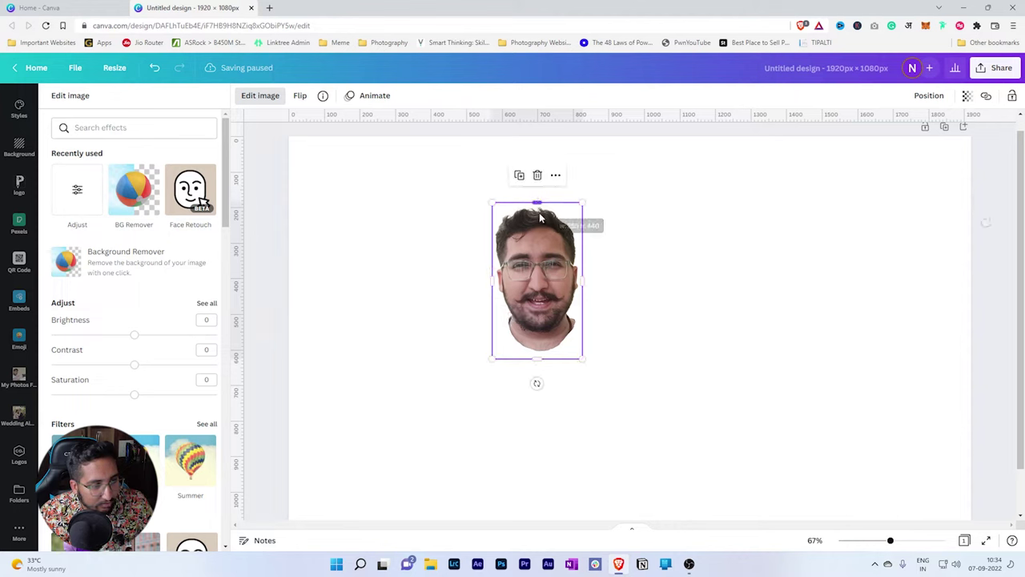
drag(549, 358, 549, 353)
click(657, 408)
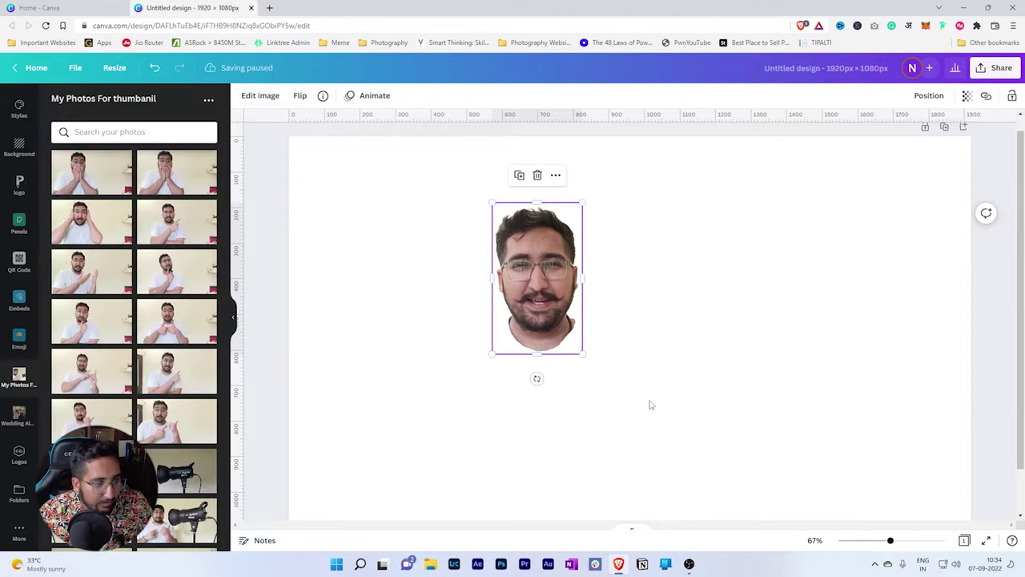
Move the face cutout to the page's upper-left area.
scroll(658, 406, down, 1)
scroll(664, 361, up, 1)
scroll(664, 361, down, 1)
scroll(673, 393, up, 1)
drag(535, 305, 353, 250)
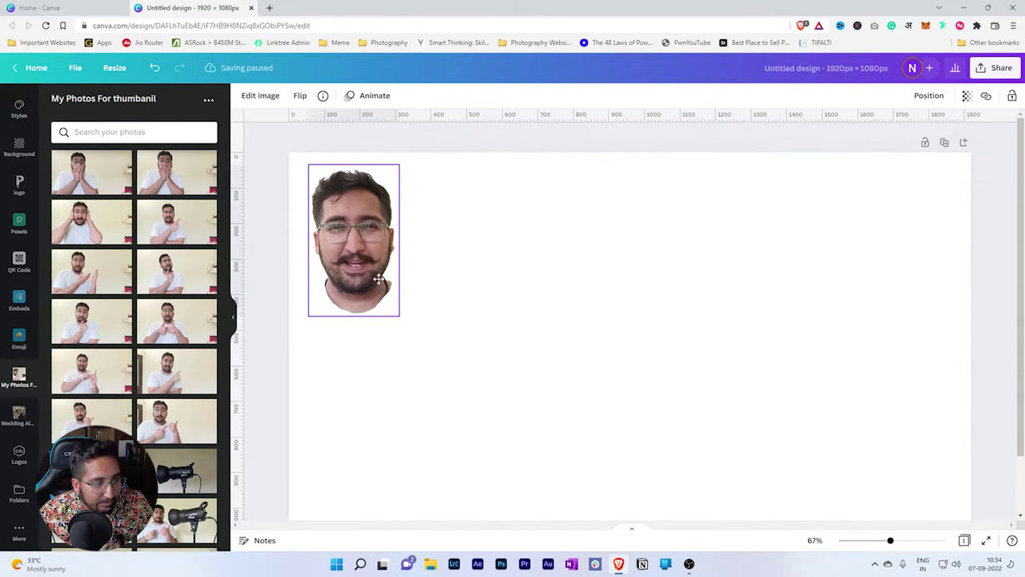
click(664, 372)
scroll(21, 249, up, 2)
scroll(10, 200, up, 1)
click(19, 142)
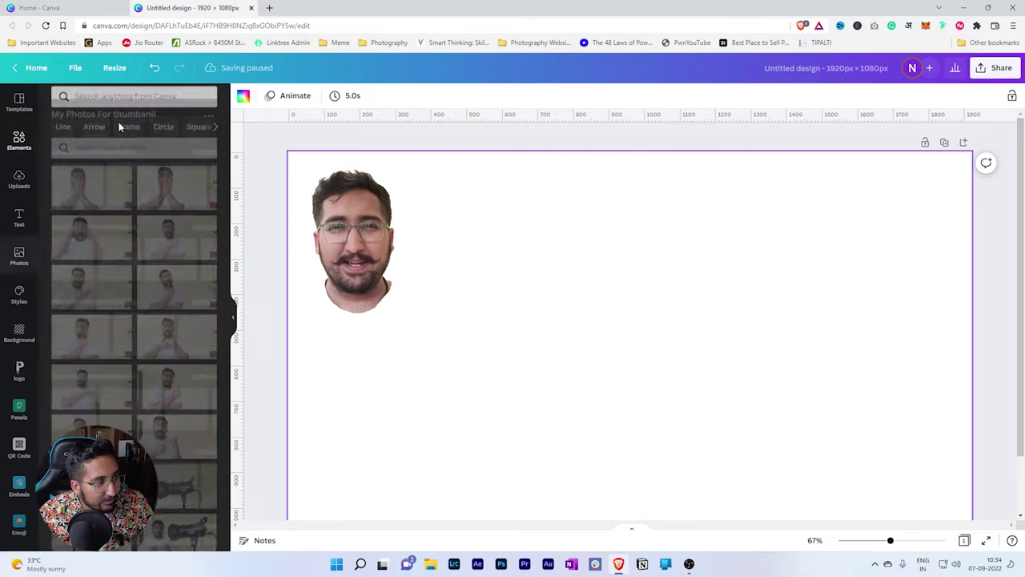
Search Elements for 'suit' photos, try one on the page, then delete it.
click(140, 101)
text(suit)
key(Return)
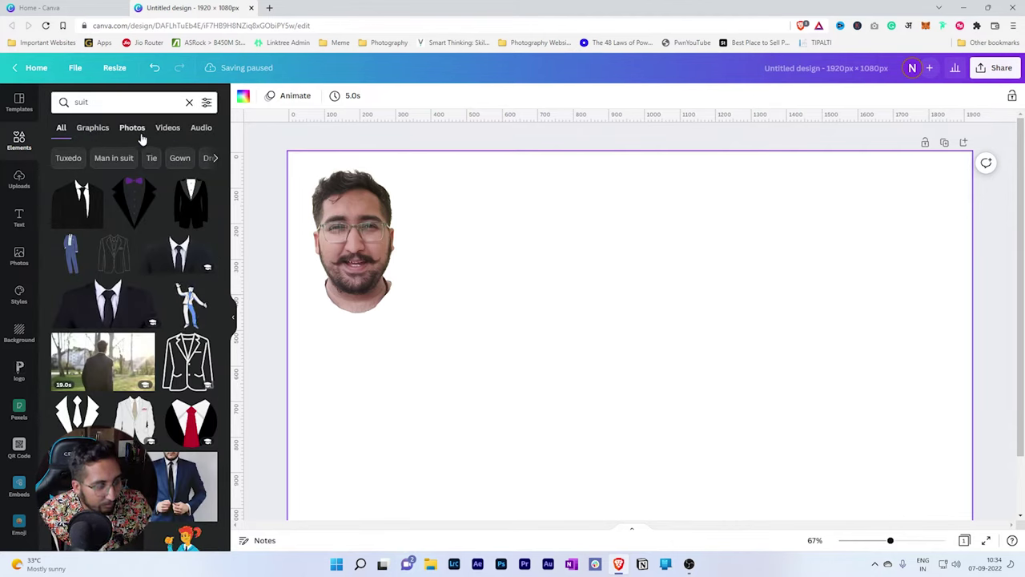
mouse_move(189, 203)
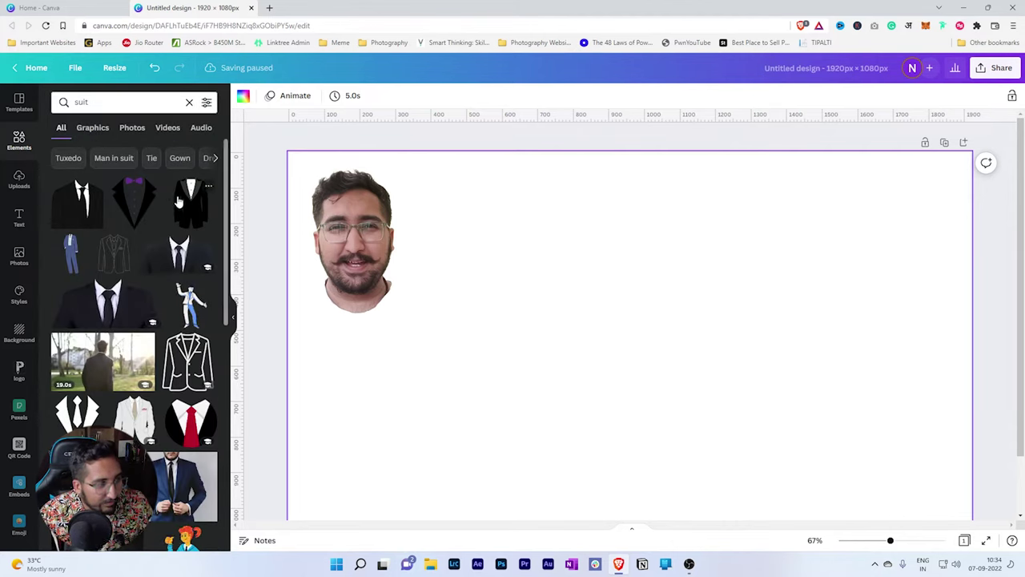
click(133, 129)
mouse_move(91, 196)
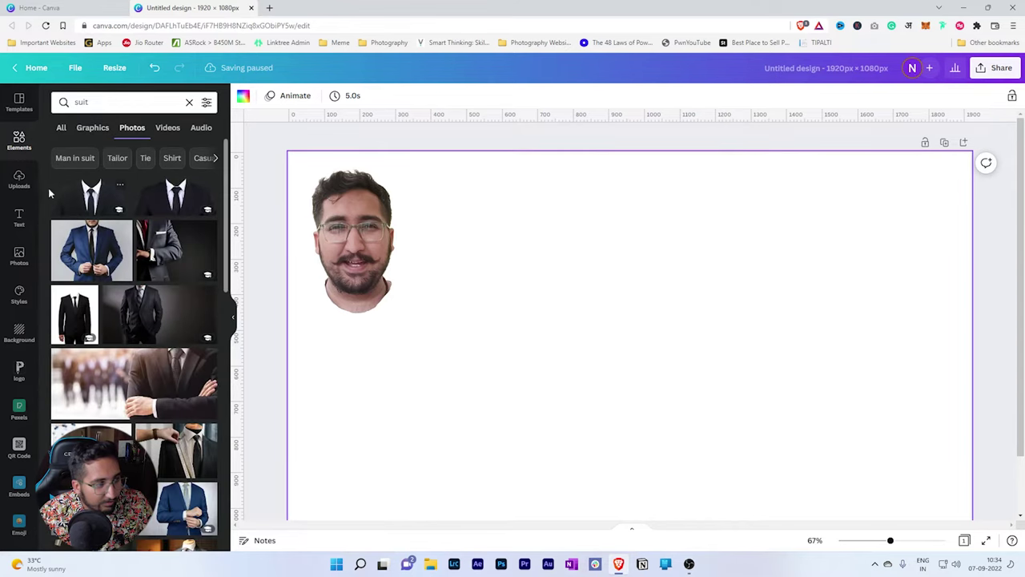
click(181, 207)
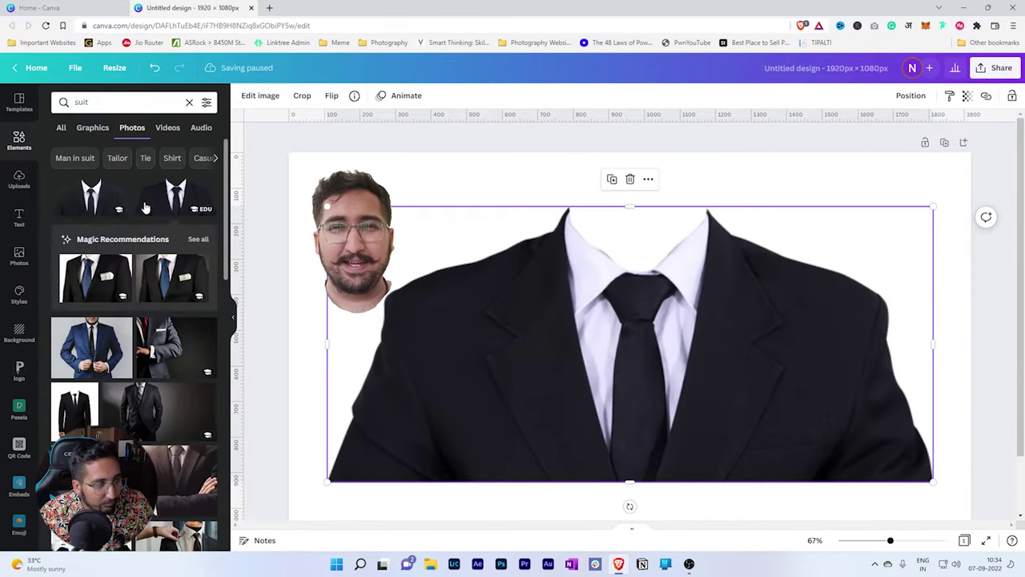
click(104, 192)
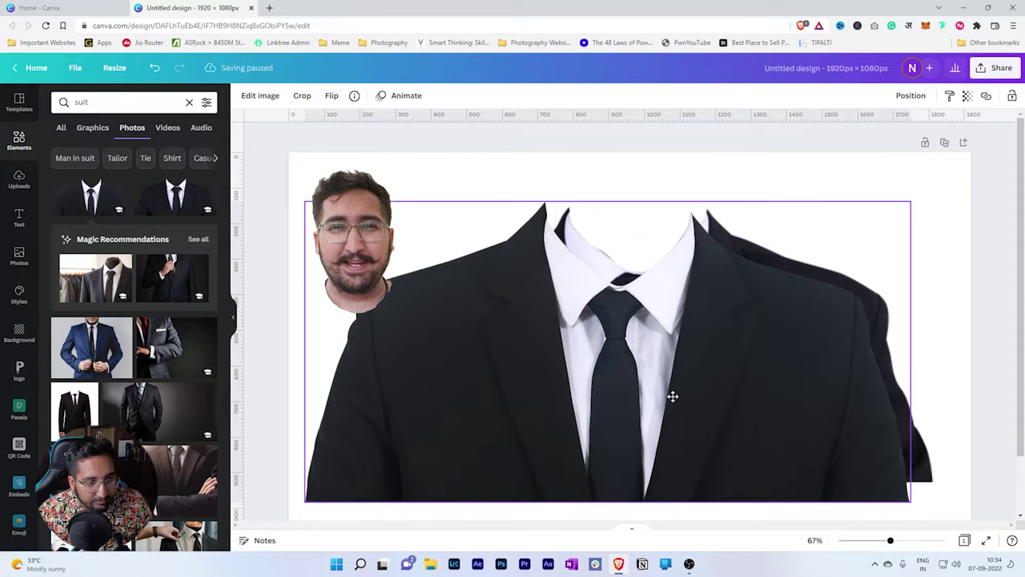
drag(665, 391, 642, 488)
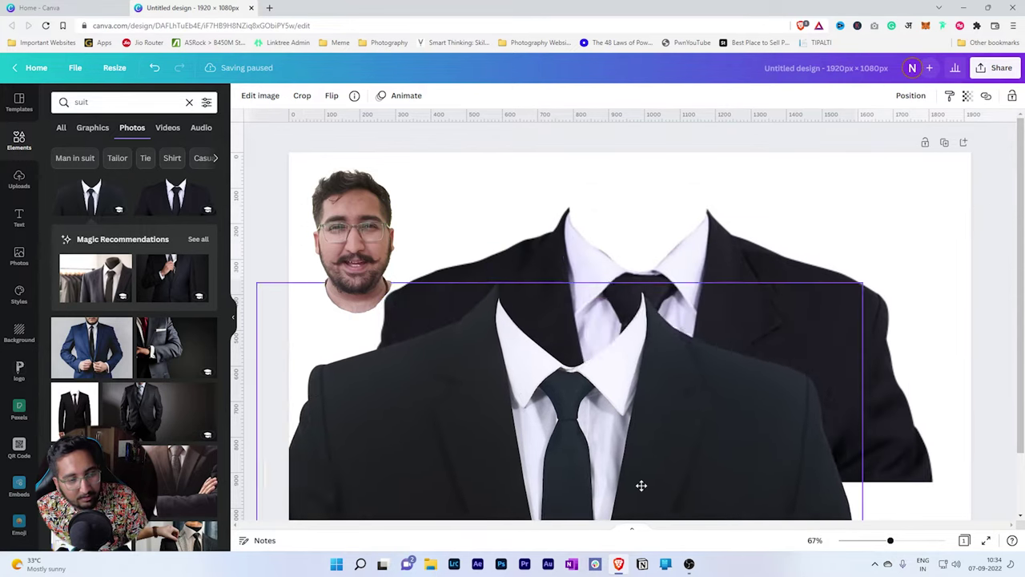
key(Delete)
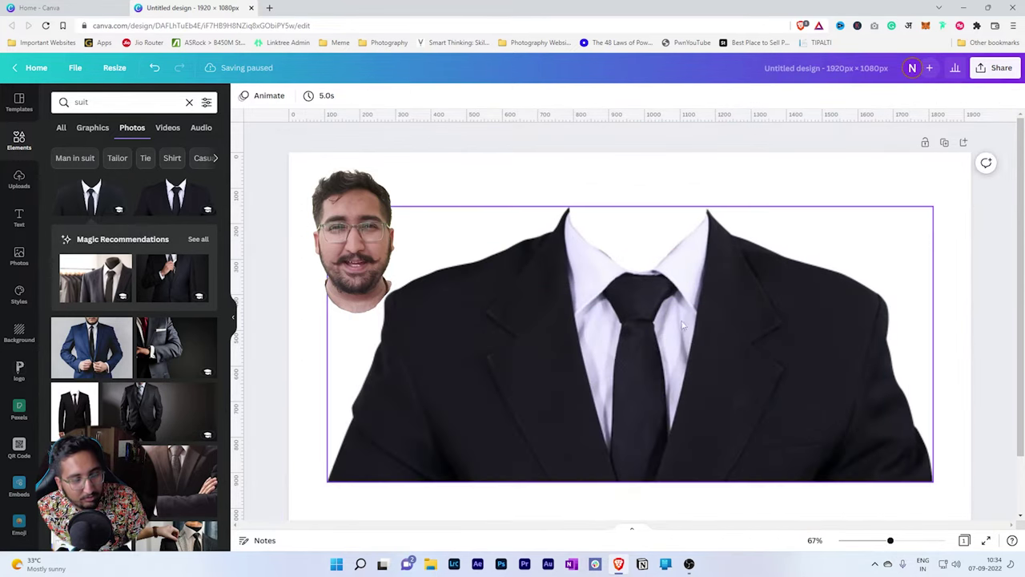
Shrink the original suit photo and try, then delete, a full-length suit photo.
click(679, 325)
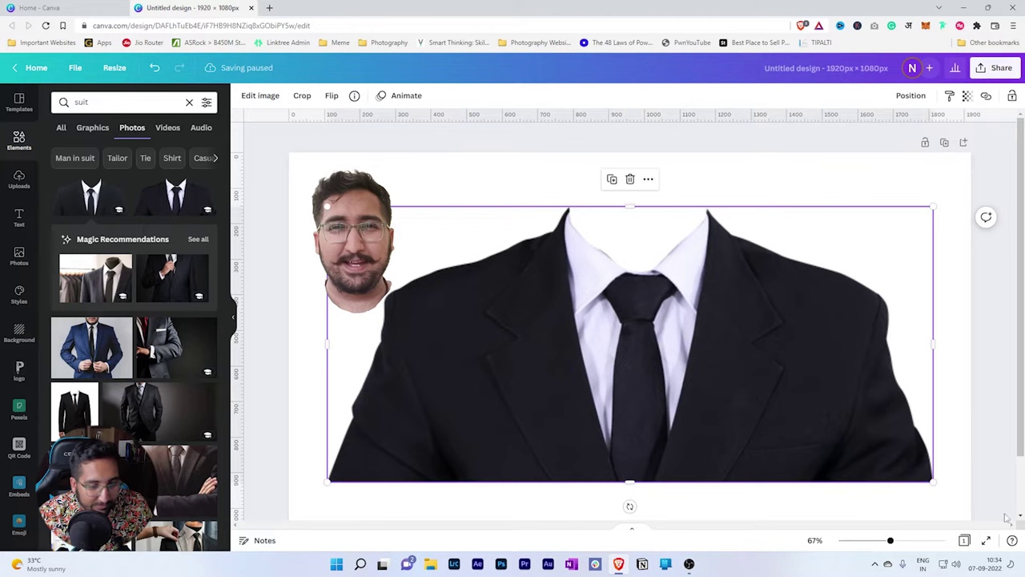
drag(936, 481, 730, 387)
drag(625, 360, 715, 461)
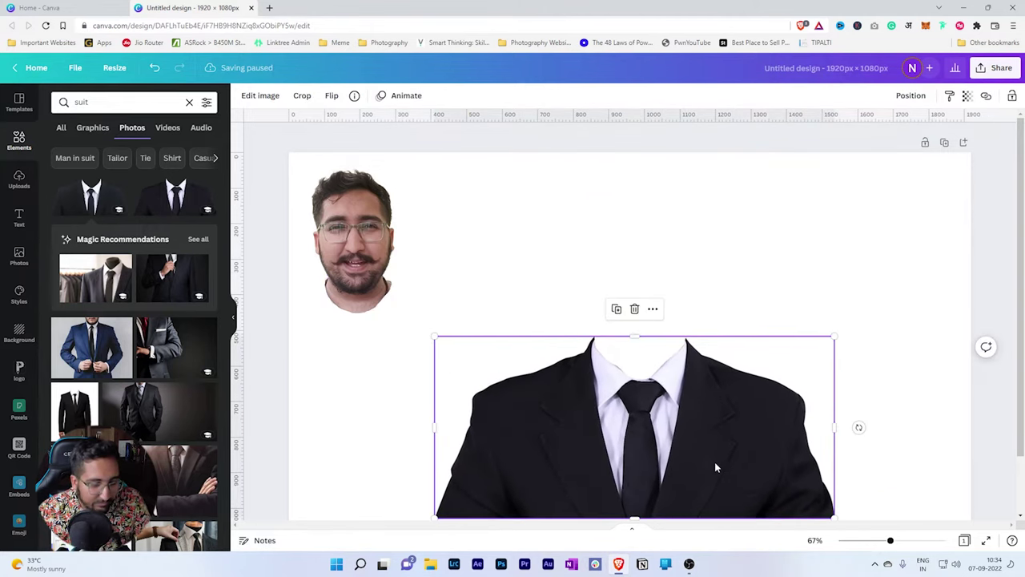
click(74, 410)
drag(596, 386, 562, 389)
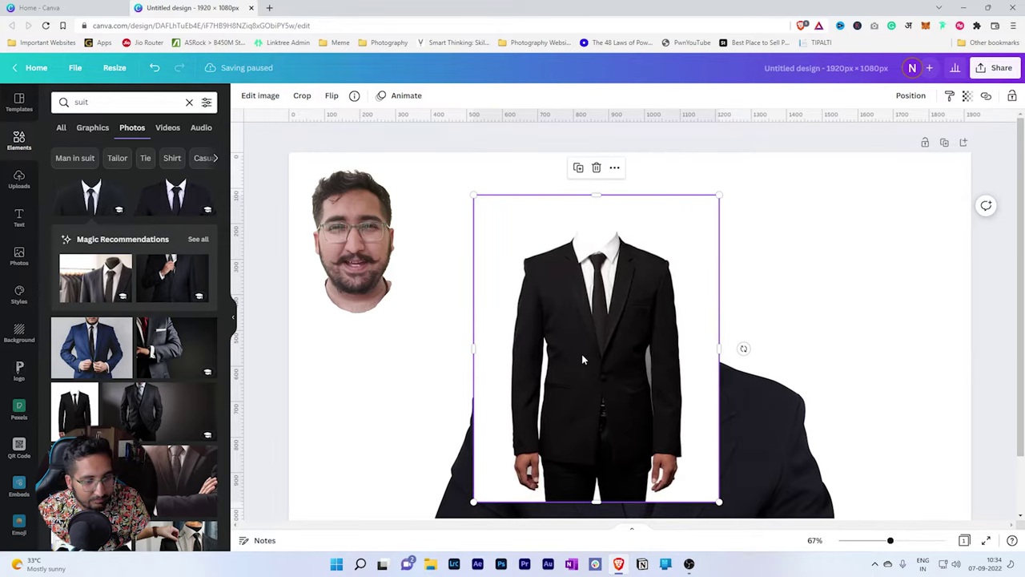
key(Delete)
Shrink the upper-body suit to about 427 × 193 and shift the face over it.
drag(743, 467, 733, 419)
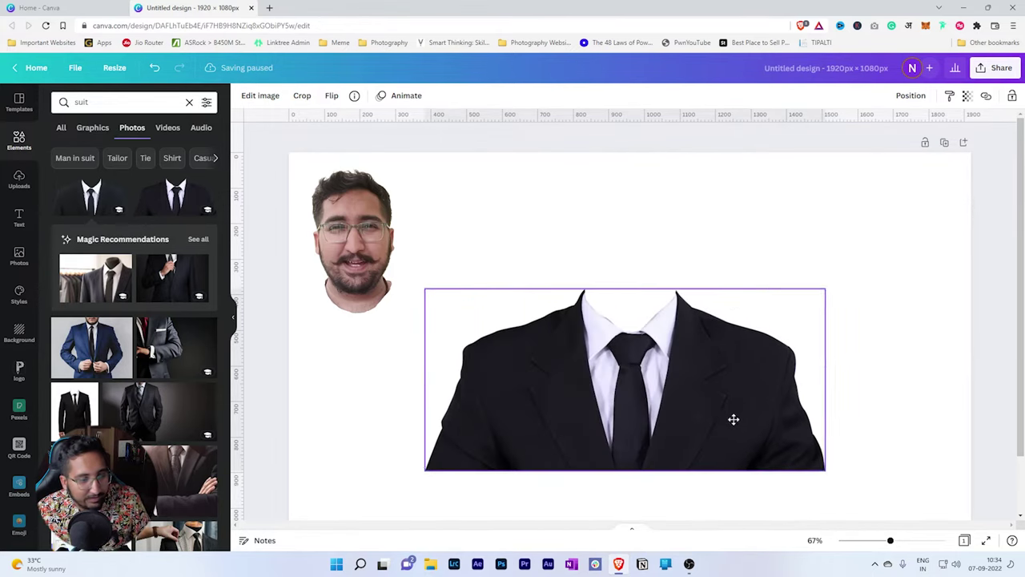
drag(826, 470, 767, 445)
drag(719, 414, 756, 481)
click(353, 241)
drag(368, 245, 623, 261)
Move the suit up so its top edge sits on the guide under the chin.
drag(897, 544, 934, 541)
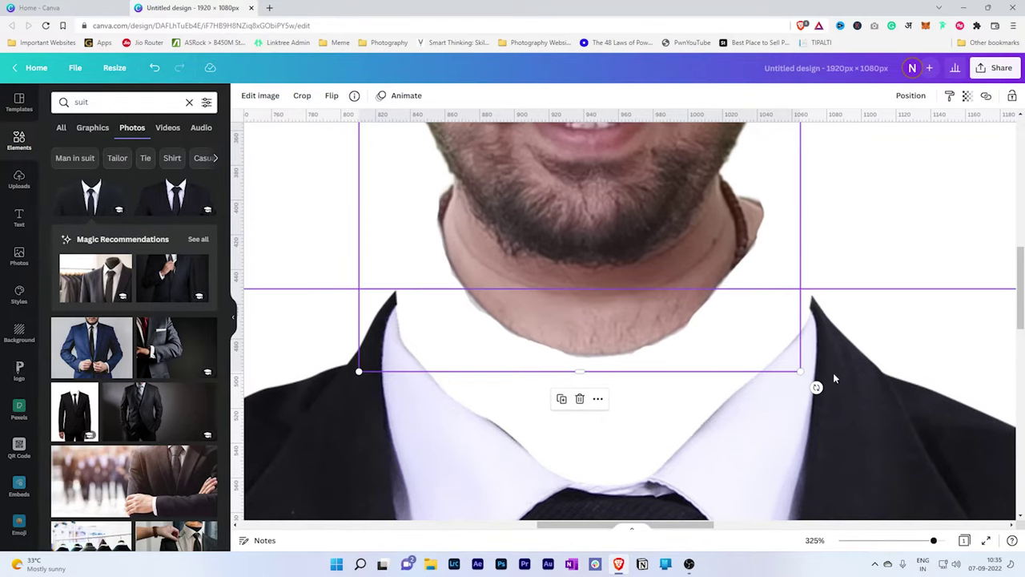
click(709, 319)
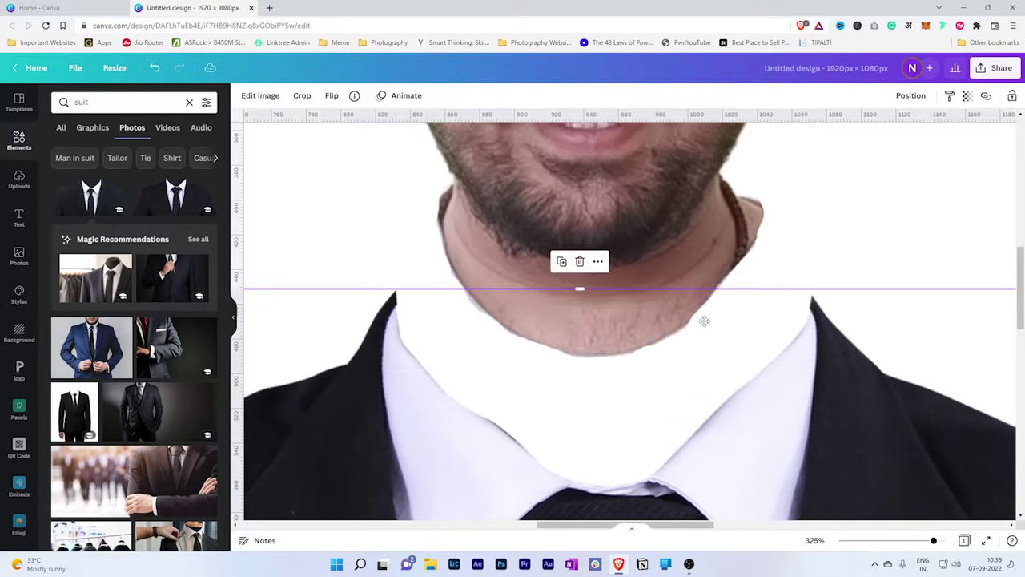
mouse_move(738, 392)
mouse_down()
mouse_move(737, 293)
mouse_move(747, 361)
mouse_up()
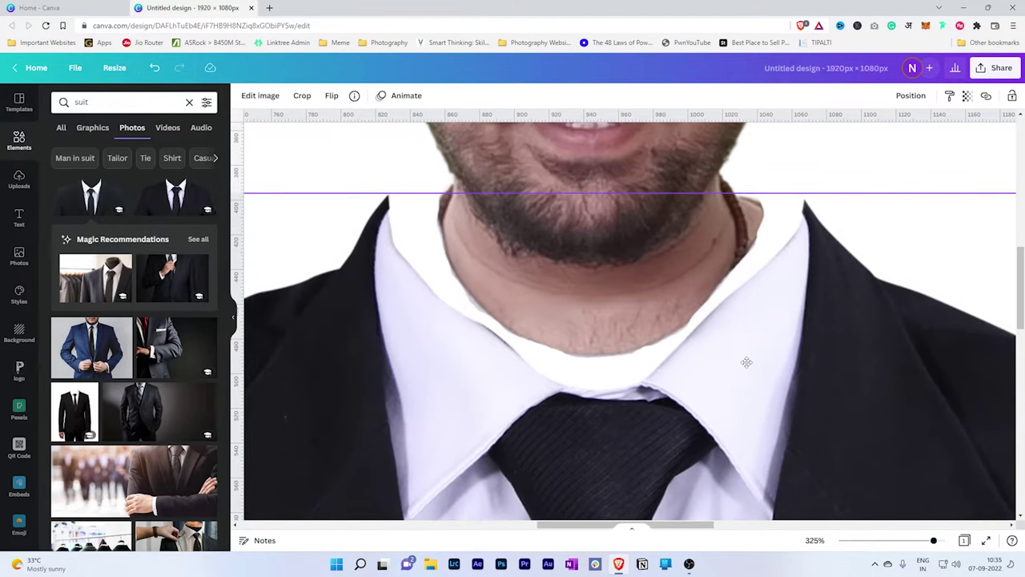
drag(746, 361, 744, 361)
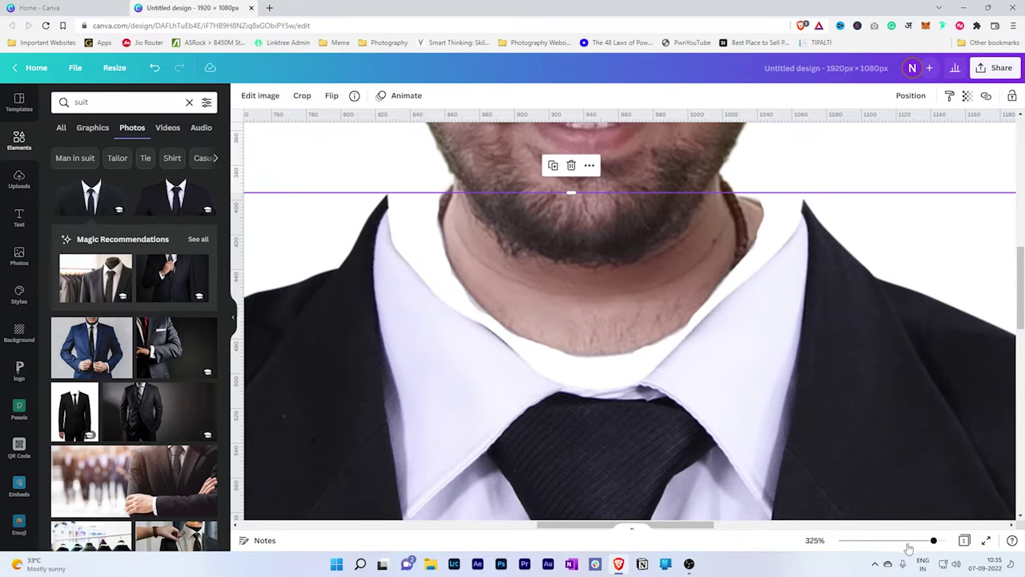
drag(934, 541, 896, 541)
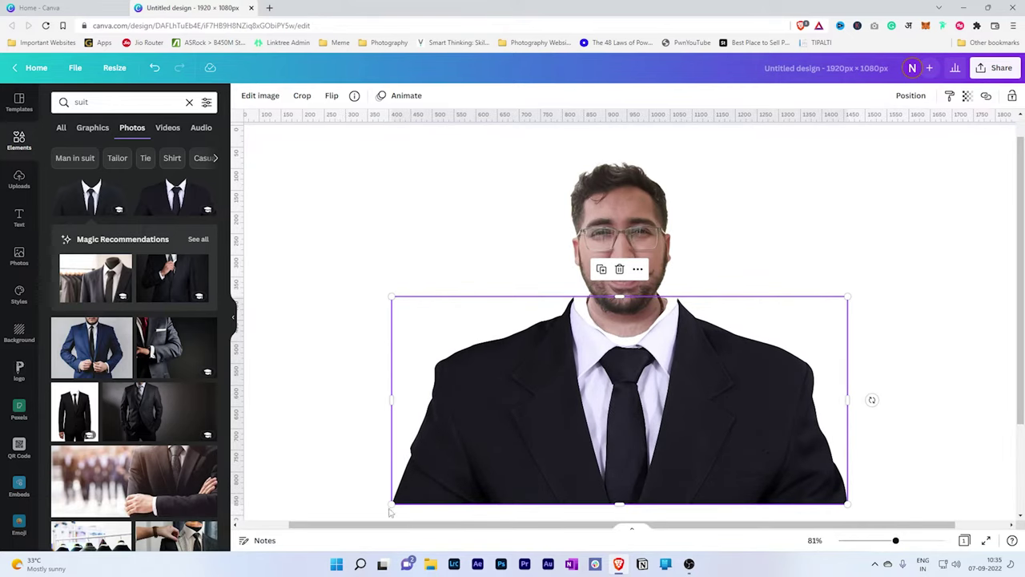
Shrink the suit photo further so it fits the head's proportions.
drag(390, 506, 411, 495)
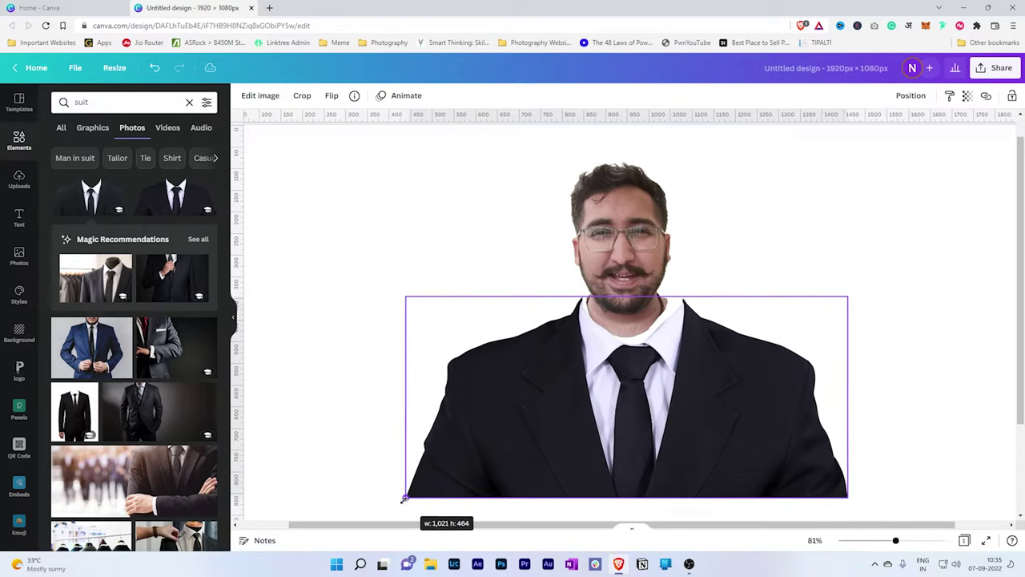
drag(412, 495, 412, 495)
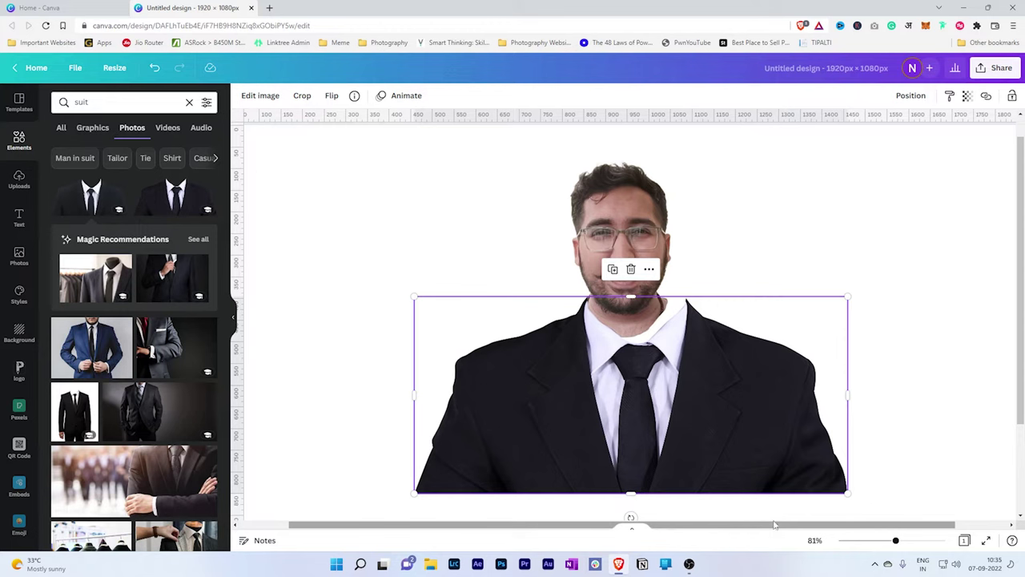
drag(849, 493, 817, 480)
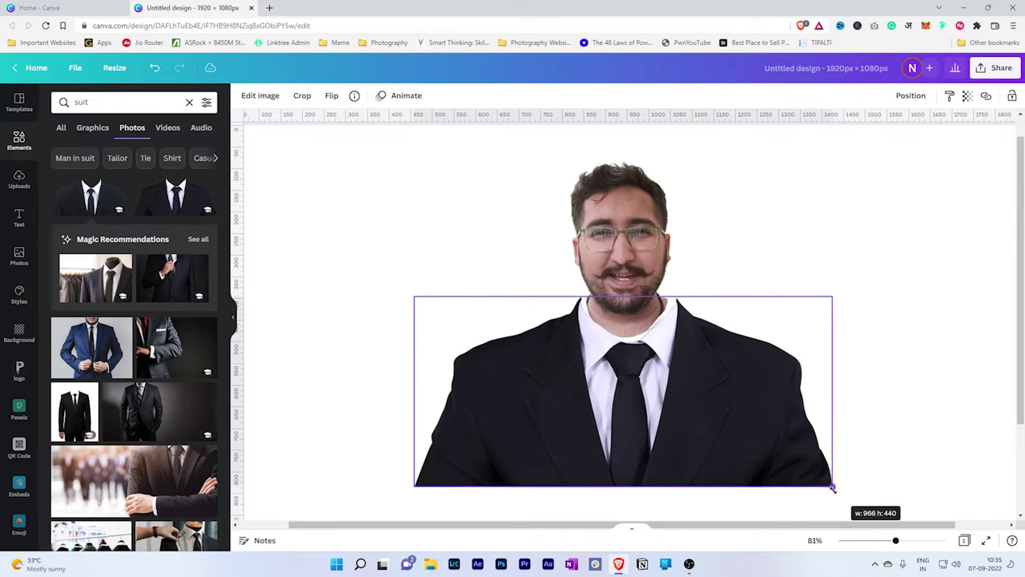
drag(414, 480, 435, 471)
drag(817, 472, 801, 462)
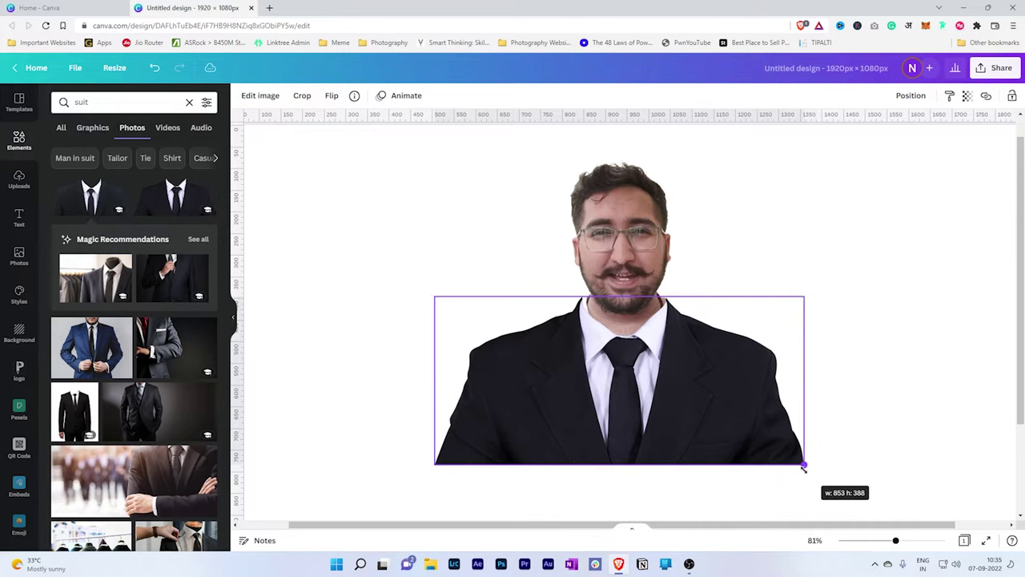
click(621, 304)
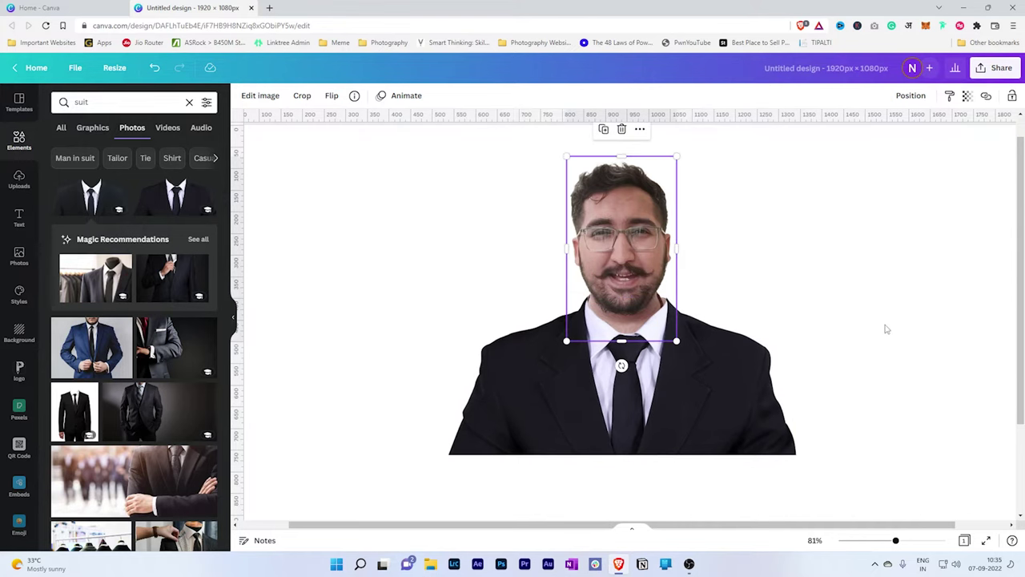
Enlarge the head photo slightly by its corner handle and zoom in to check the face.
click(770, 205)
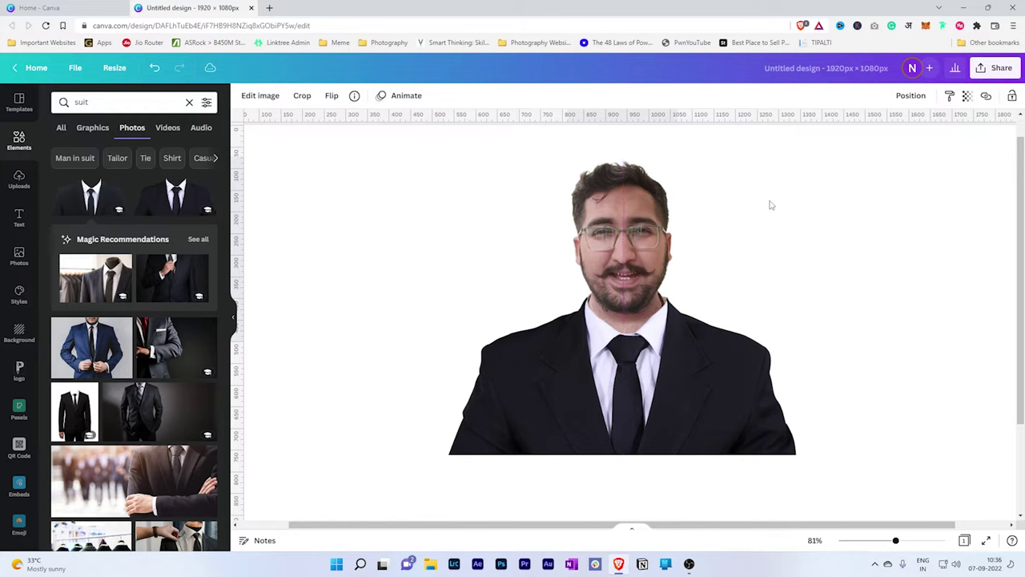
key(Tab)
click(770, 205)
key(Tab)
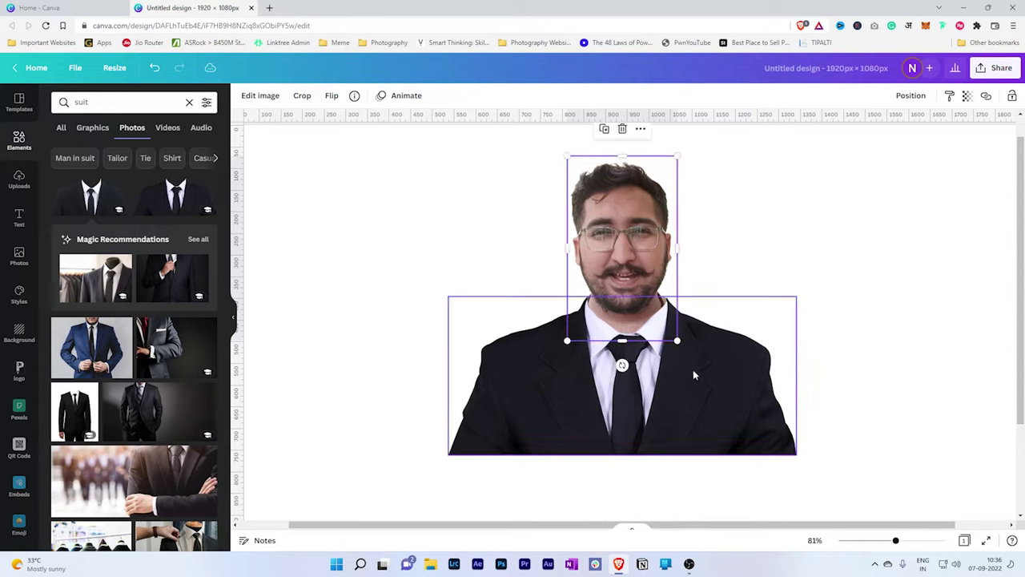
drag(676, 337, 677, 340)
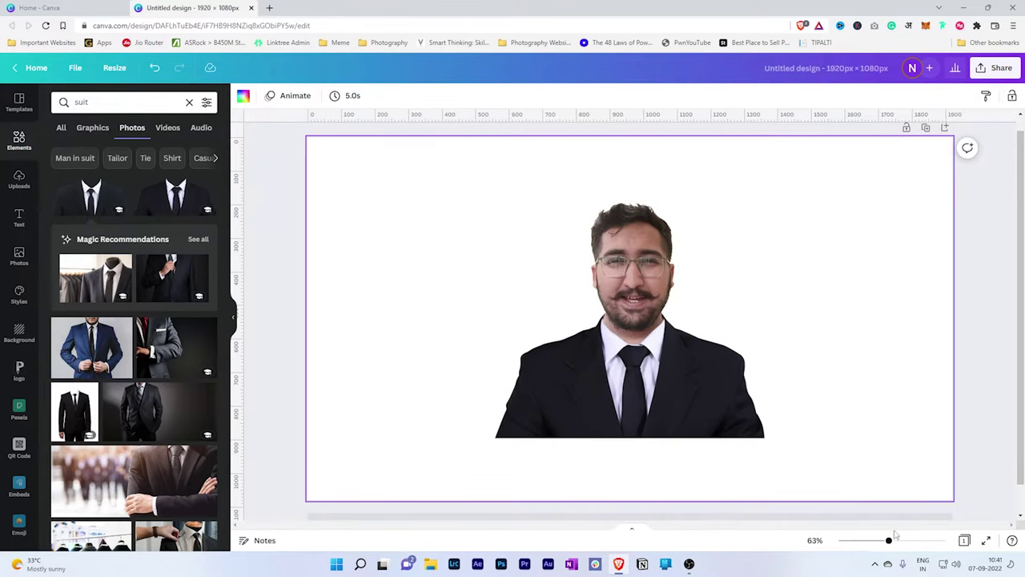
mouse_move(889, 539)
mouse_down()
mouse_move(923, 540)
mouse_move(892, 540)
mouse_up()
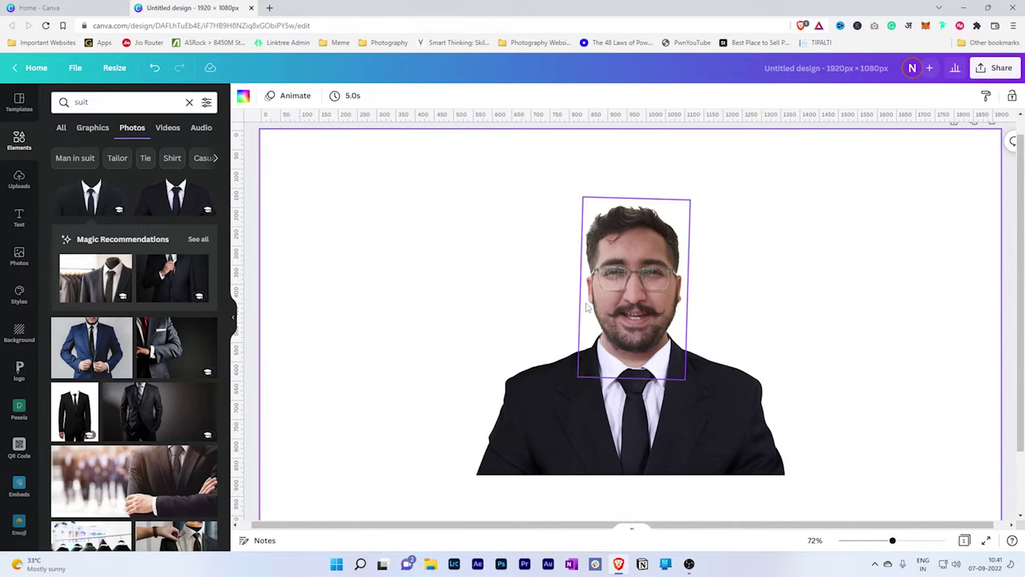
click(587, 307)
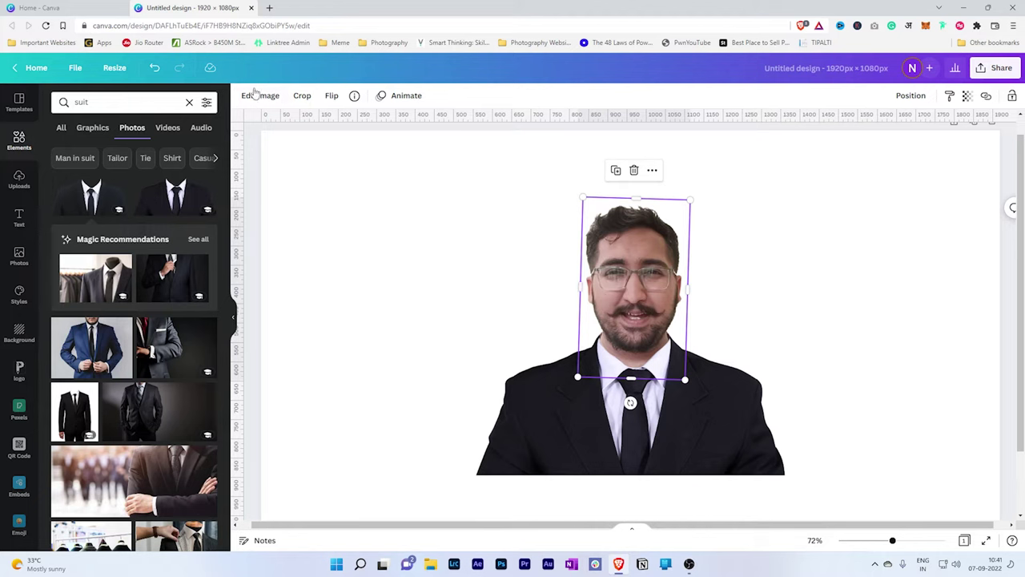
click(260, 95)
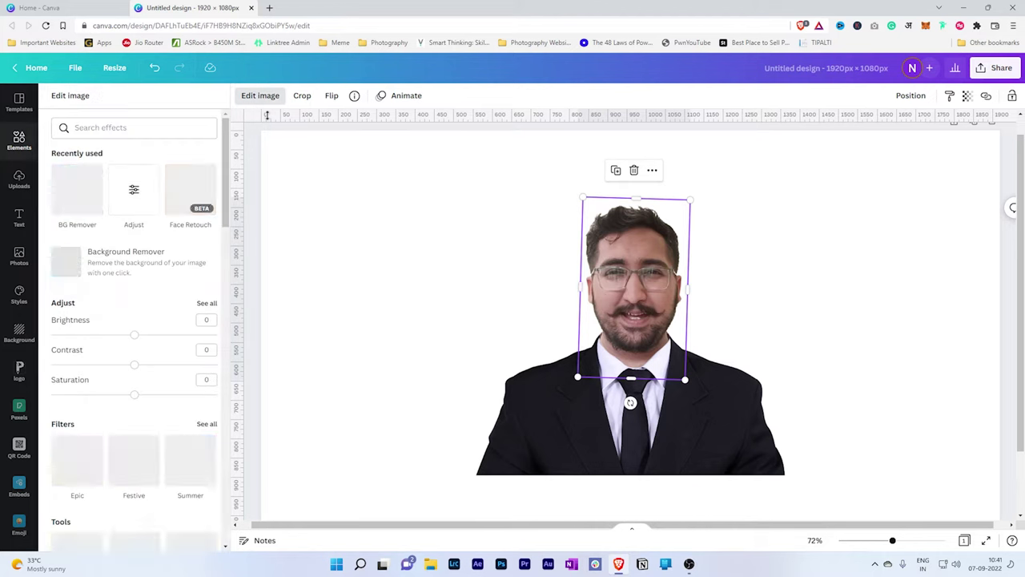
Set the head photo's brightness to 8, contrast to 27 and blur to -6.
click(208, 304)
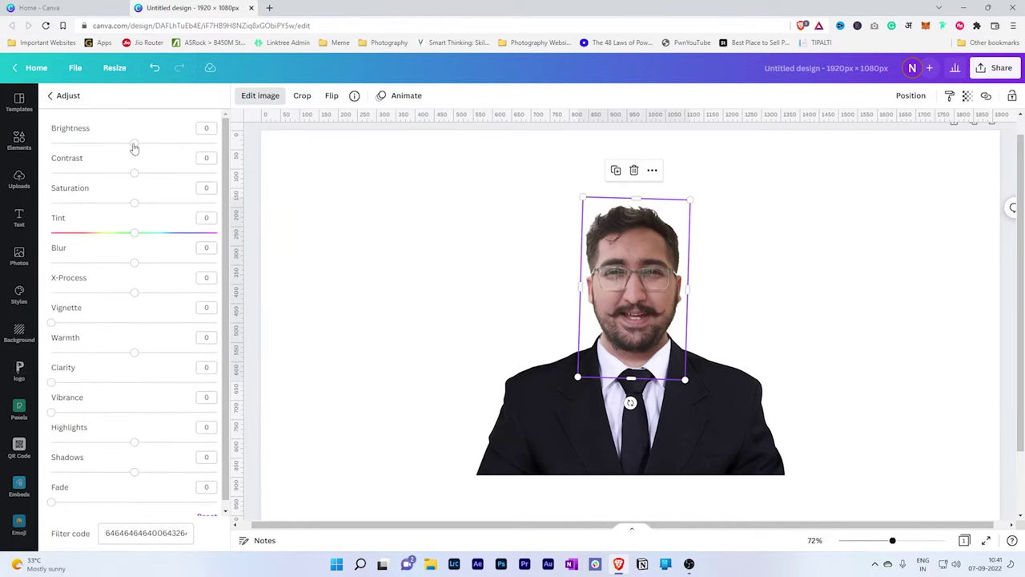
drag(134, 144, 157, 173)
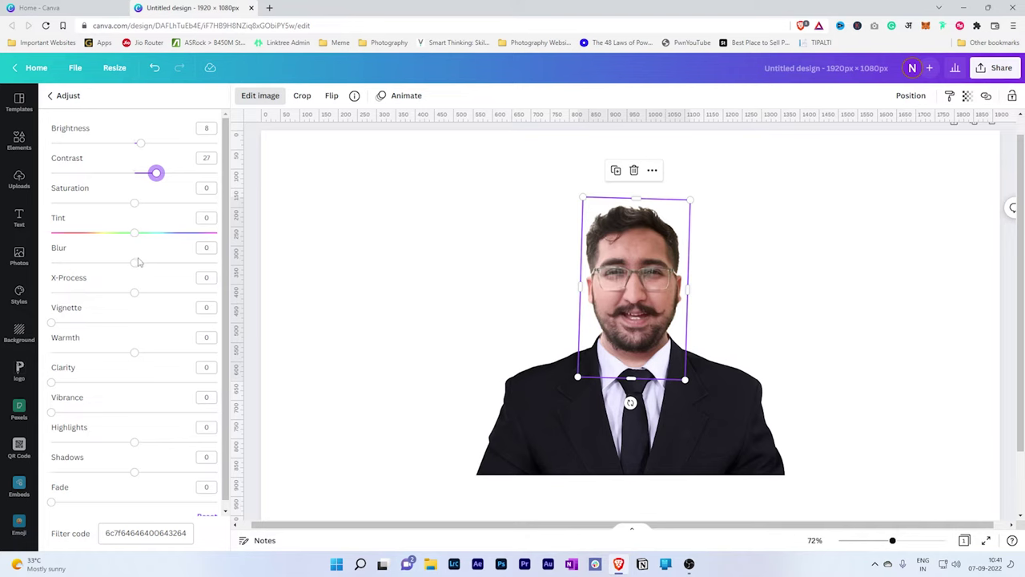
drag(132, 266, 130, 264)
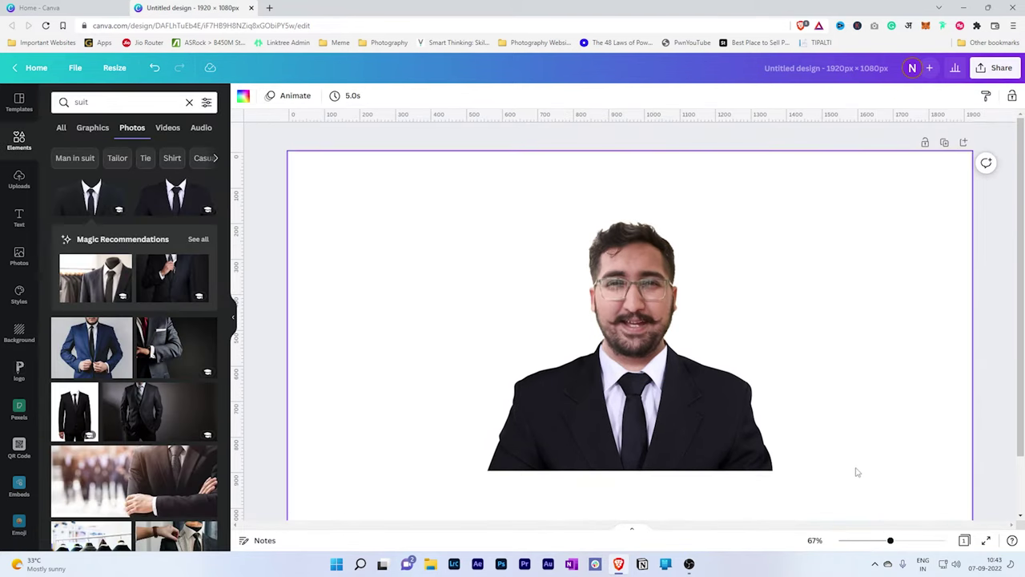
drag(857, 473, 486, 276)
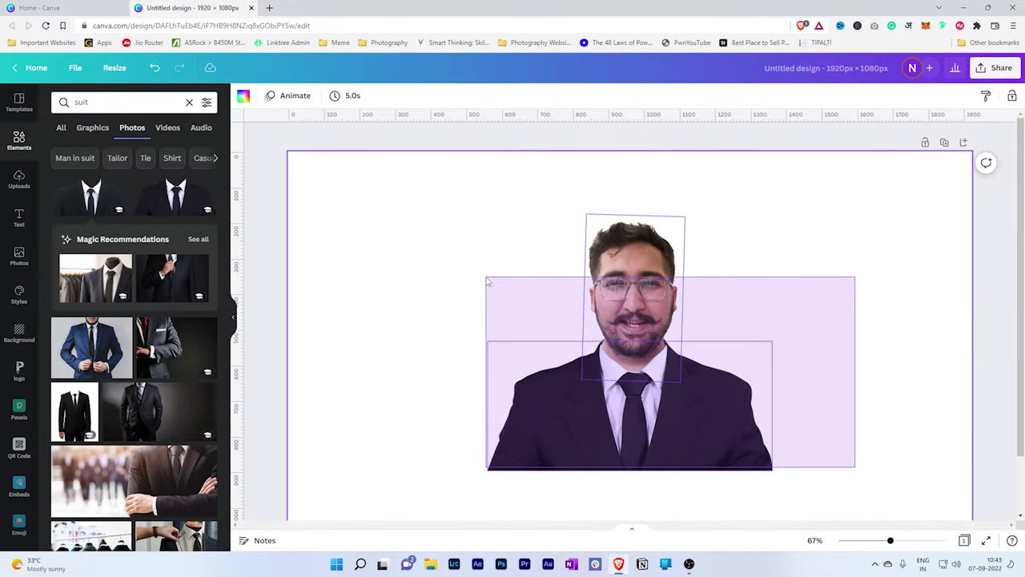
Group the head and suit photos into one figure.
click(886, 96)
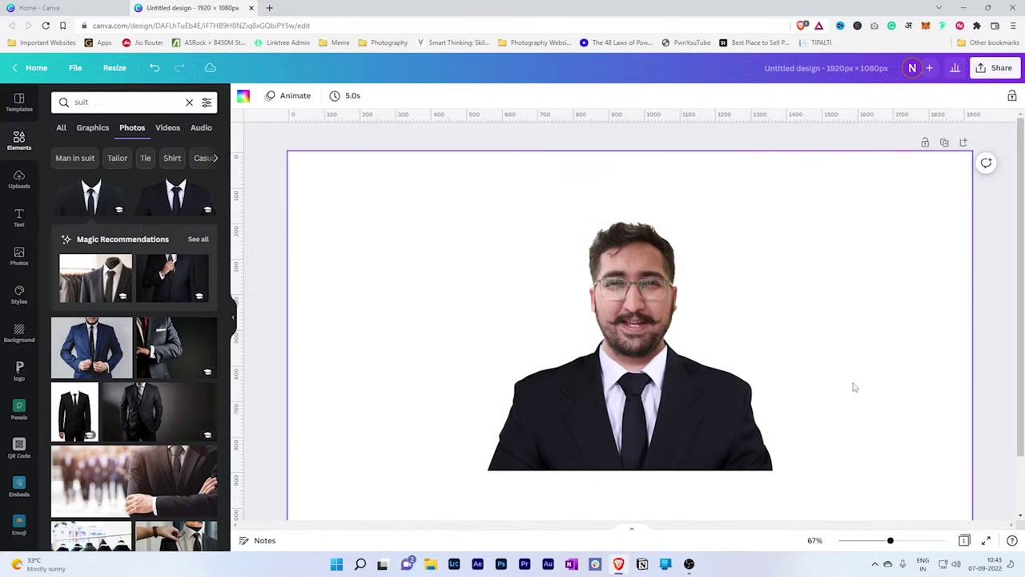
click(613, 369)
click(921, 362)
click(618, 340)
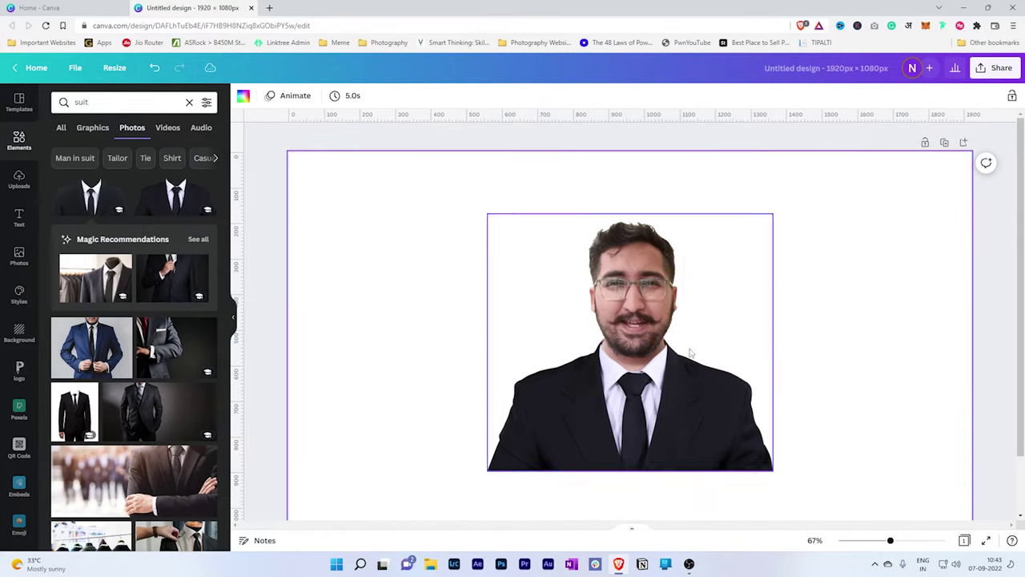
click(618, 339)
click(937, 367)
click(651, 433)
Enlarge the grouped figure slightly, centre it, and close the Elements panel.
drag(752, 457, 796, 485)
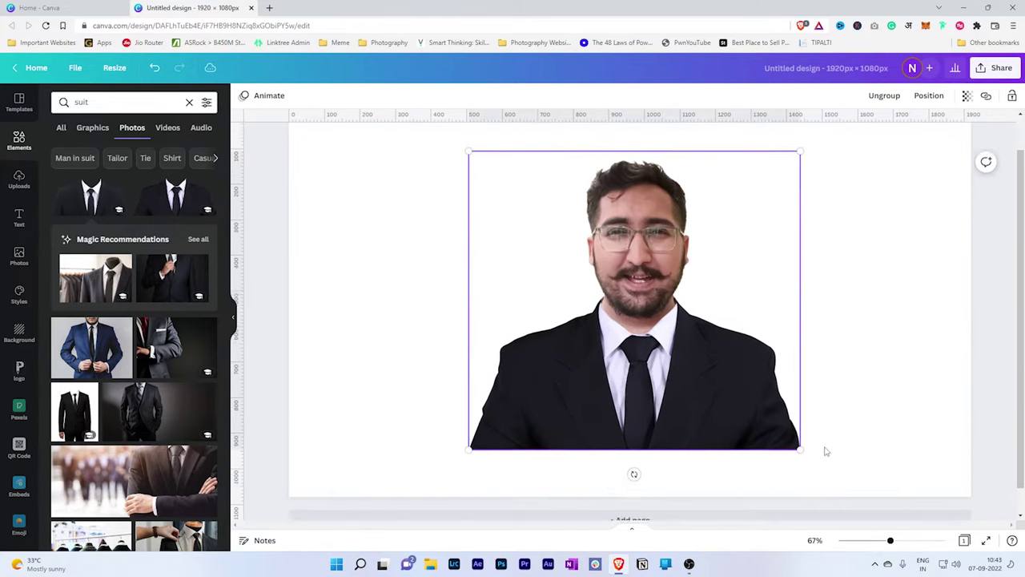
scroll(826, 449, down, 2)
drag(727, 396, 727, 400)
click(846, 389)
scroll(864, 393, up, 1)
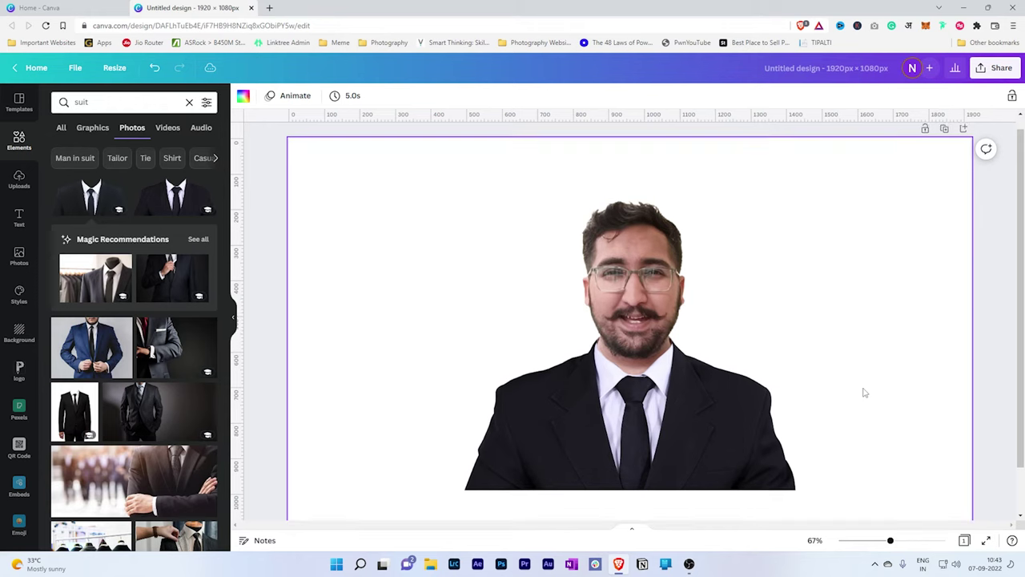
drag(890, 540, 882, 540)
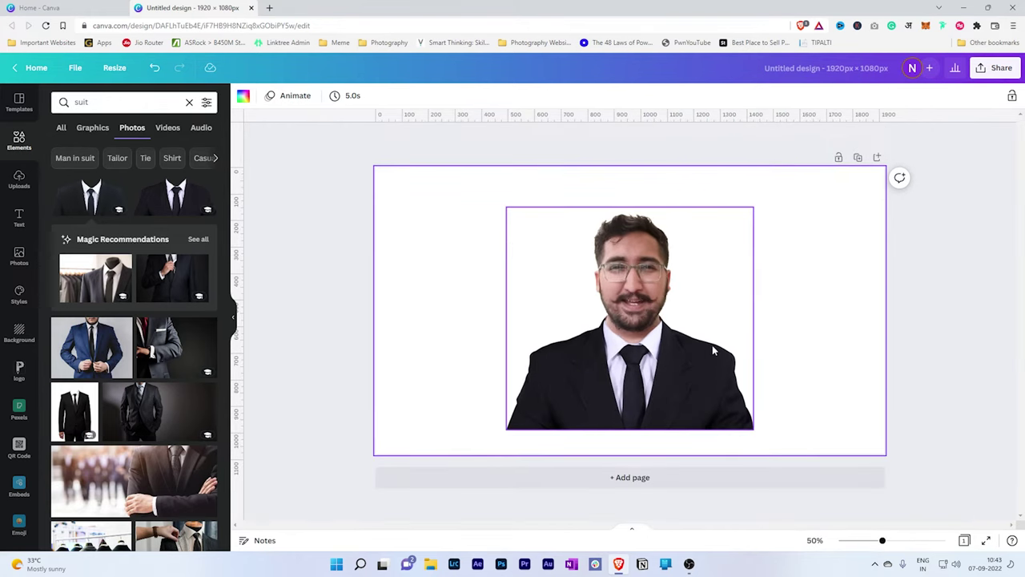
click(234, 321)
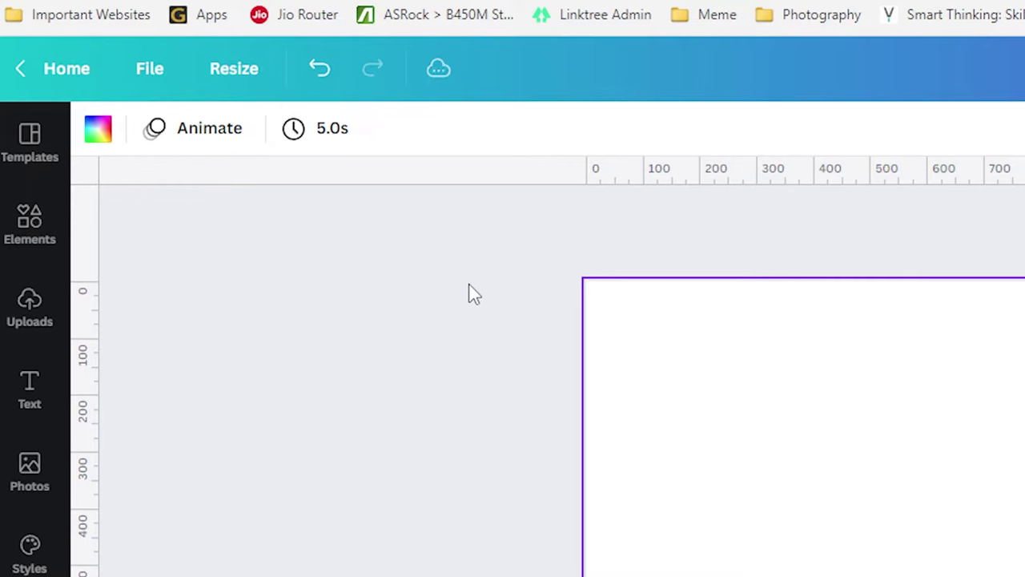
Copy & resize the design to 35 × 45 mm.
click(226, 84)
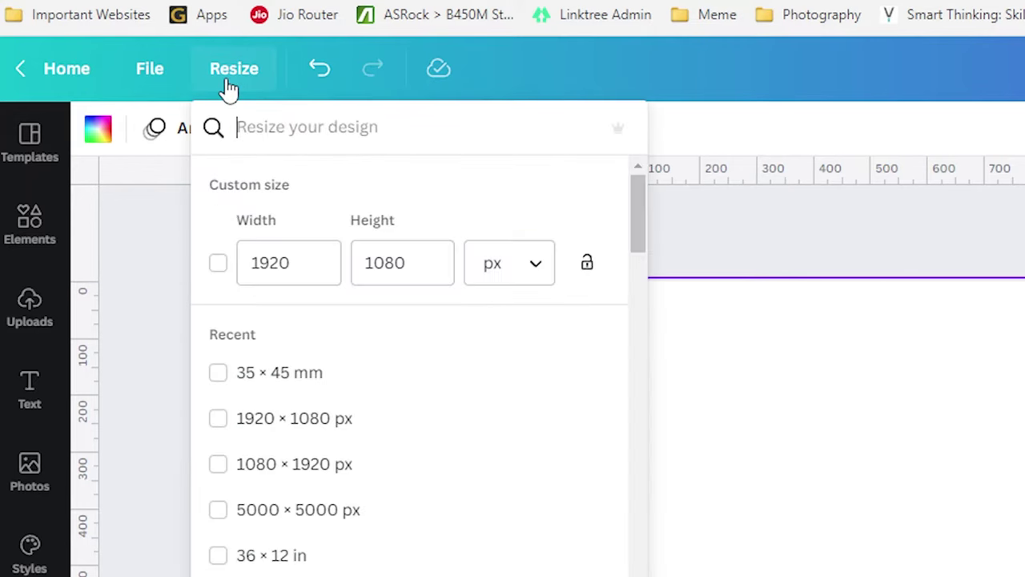
double_click(277, 270)
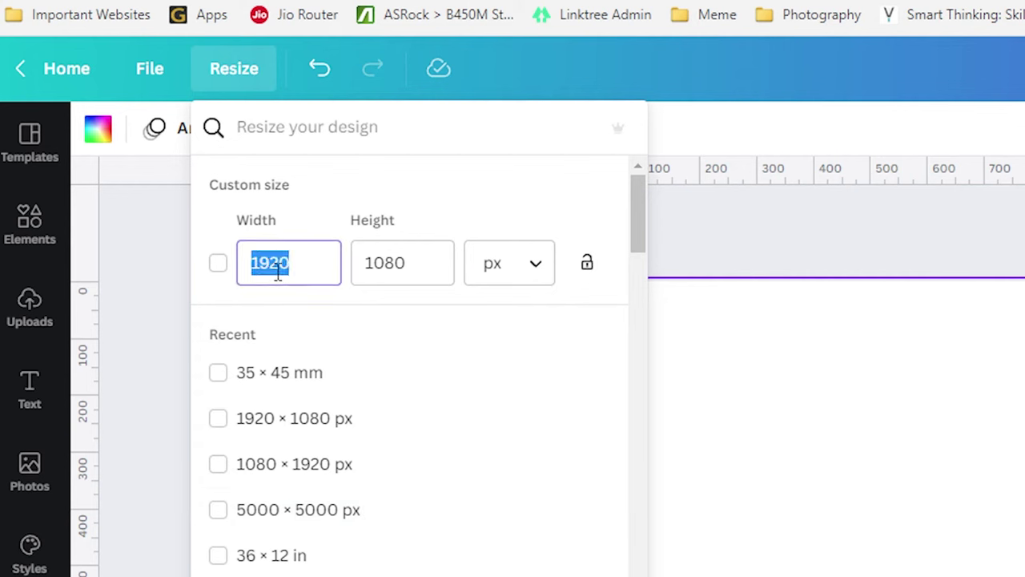
click(519, 273)
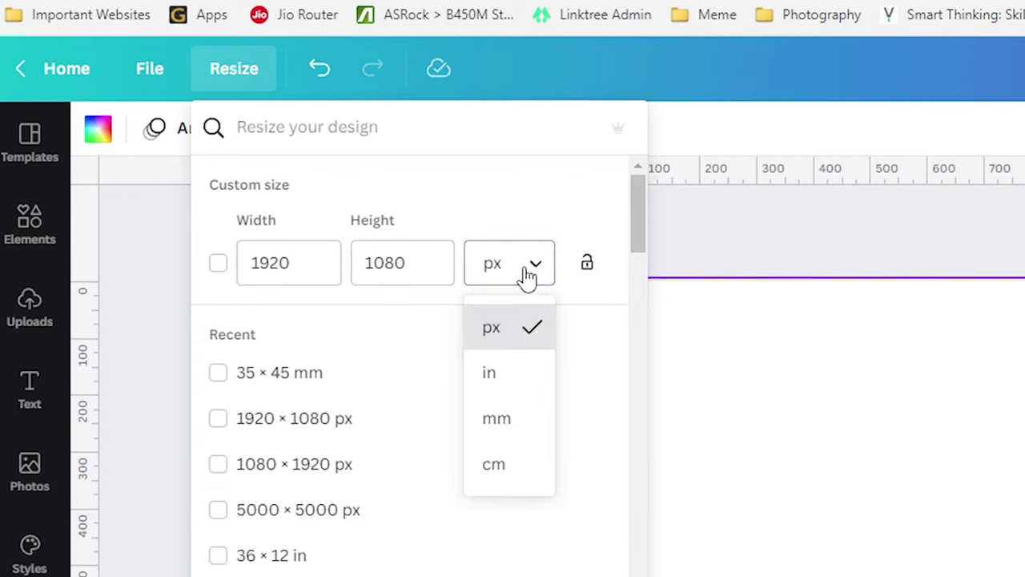
click(529, 420)
double_click(311, 270)
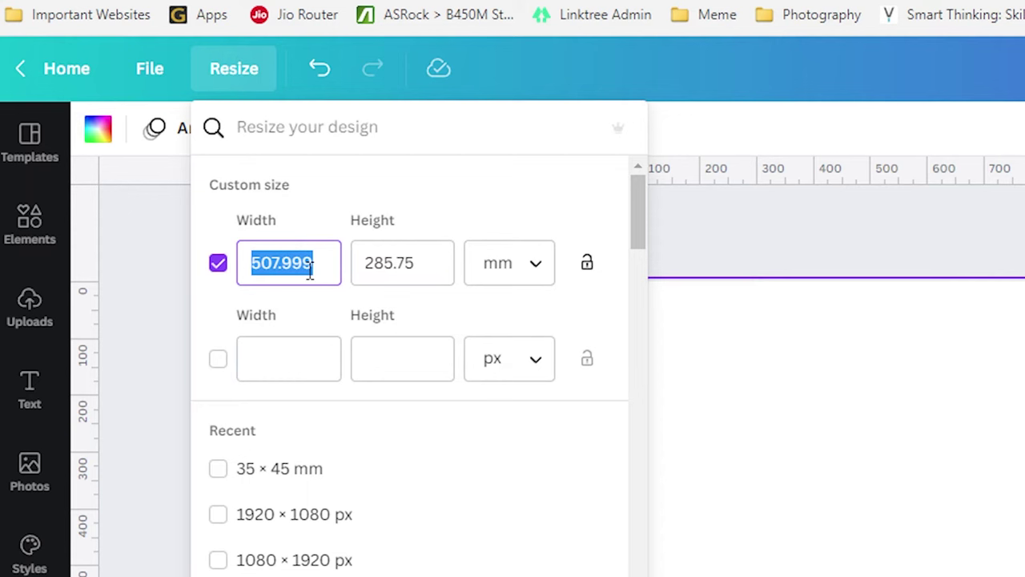
text(35)
key(Tab)
text(4)
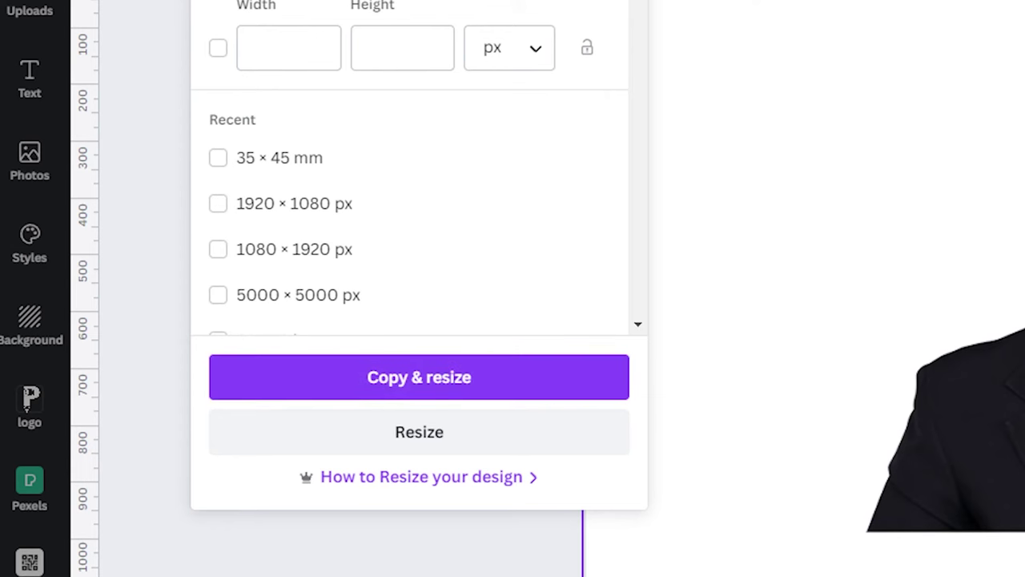
click(418, 384)
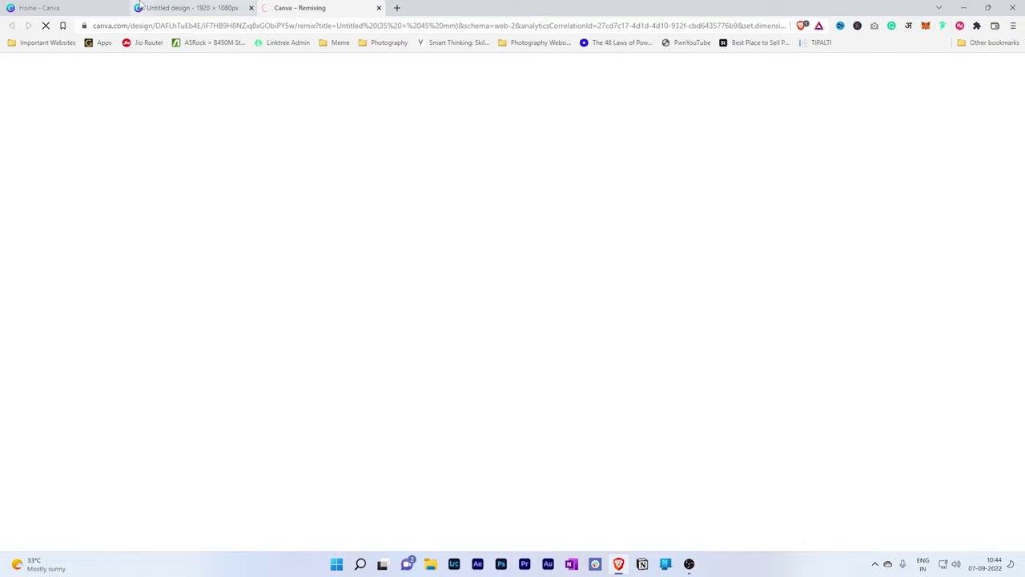
On the 35 × 45 mm copy, turn on Show margins and Show print bleed, then select the photo.
key(ctrl+shift+Tab)
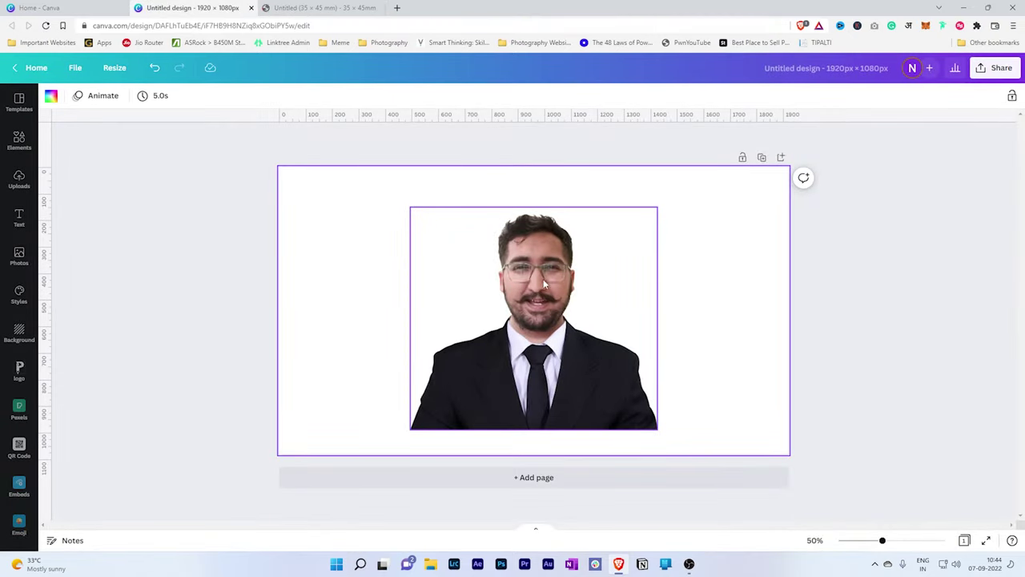
key(ctrl+Tab)
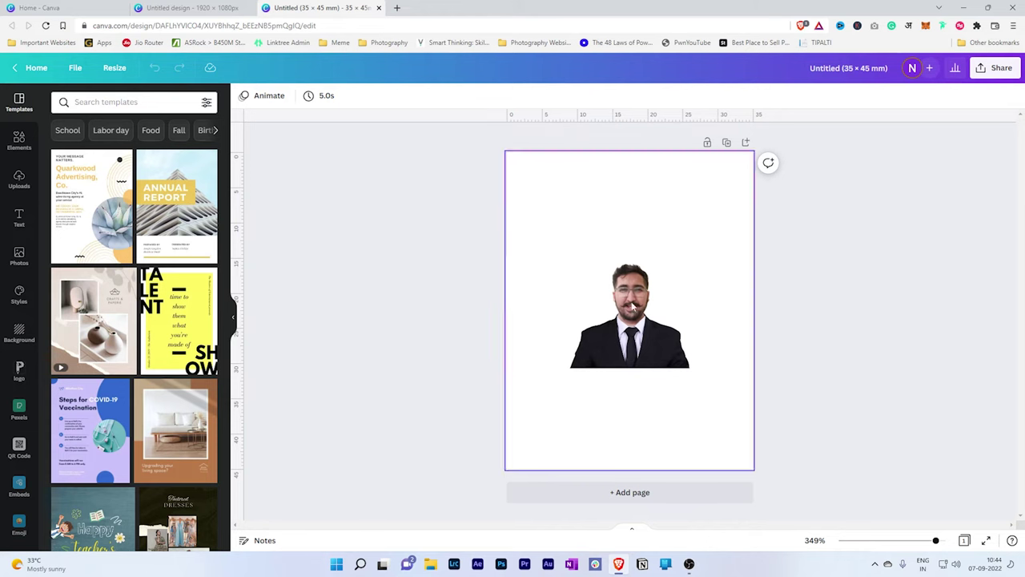
click(74, 70)
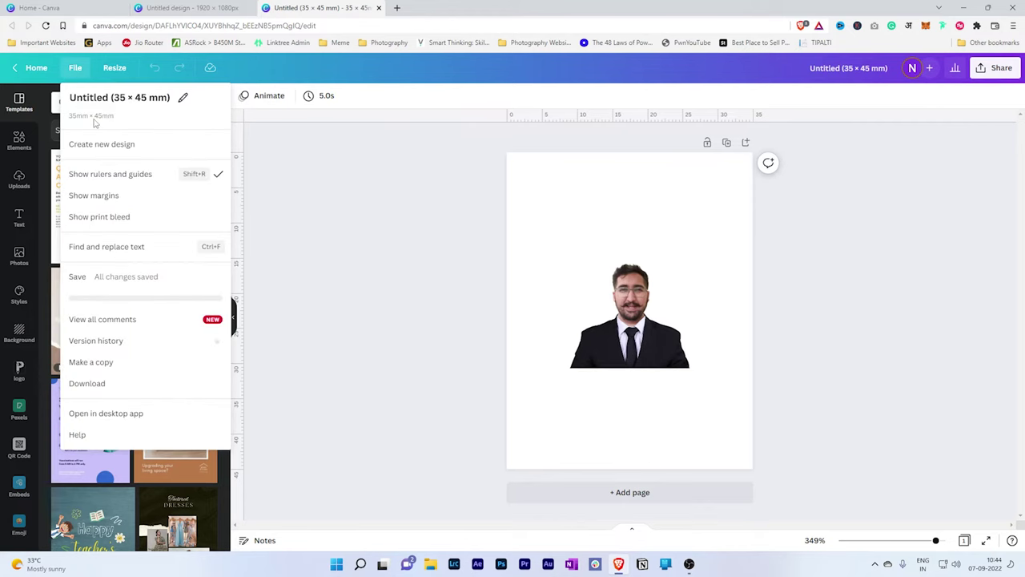
click(102, 196)
click(75, 69)
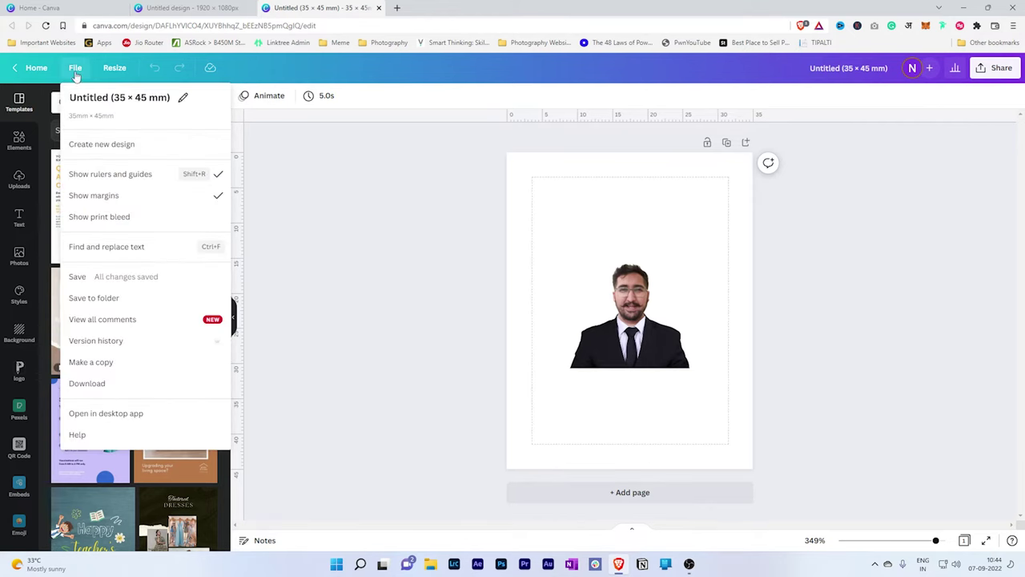
click(115, 225)
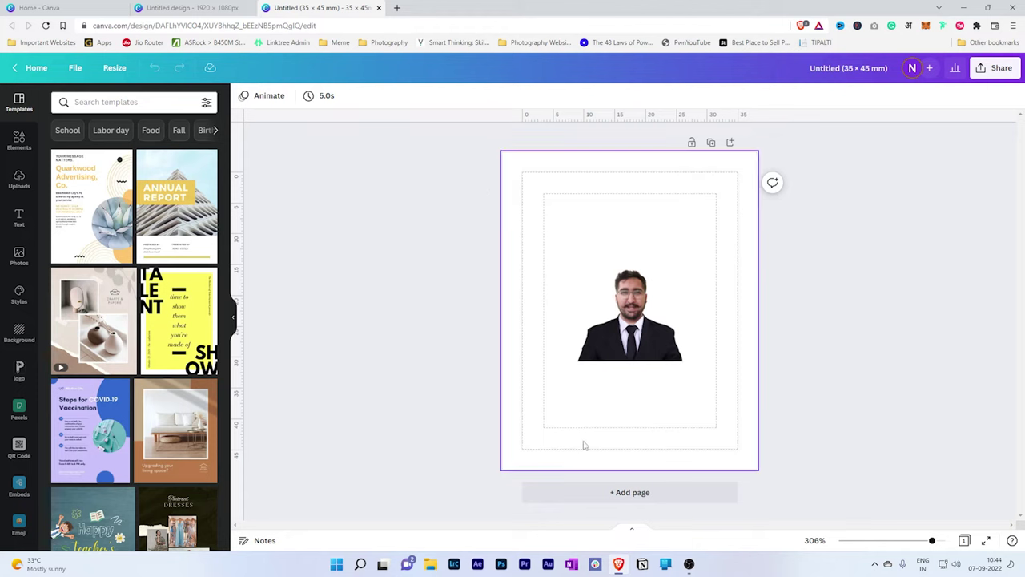
click(617, 281)
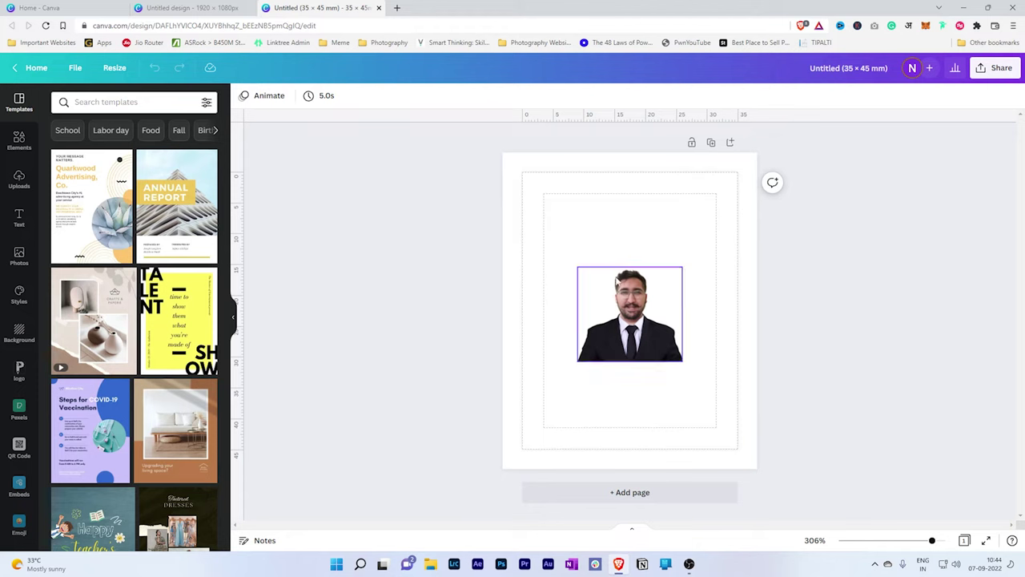
click(490, 182)
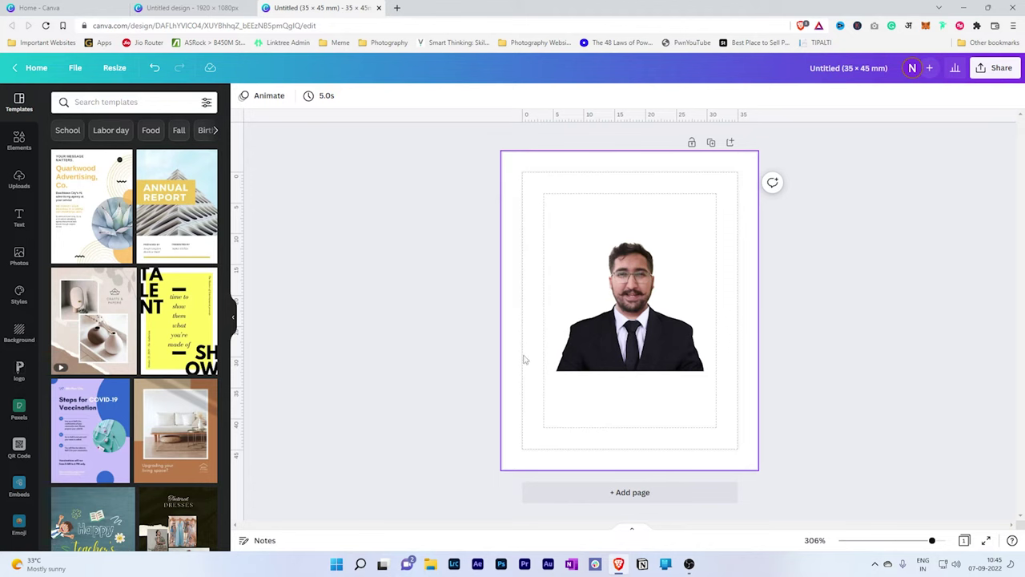
Search Elements for 'rectangle' and add a plain square to the page.
click(19, 143)
click(109, 98)
text(r)
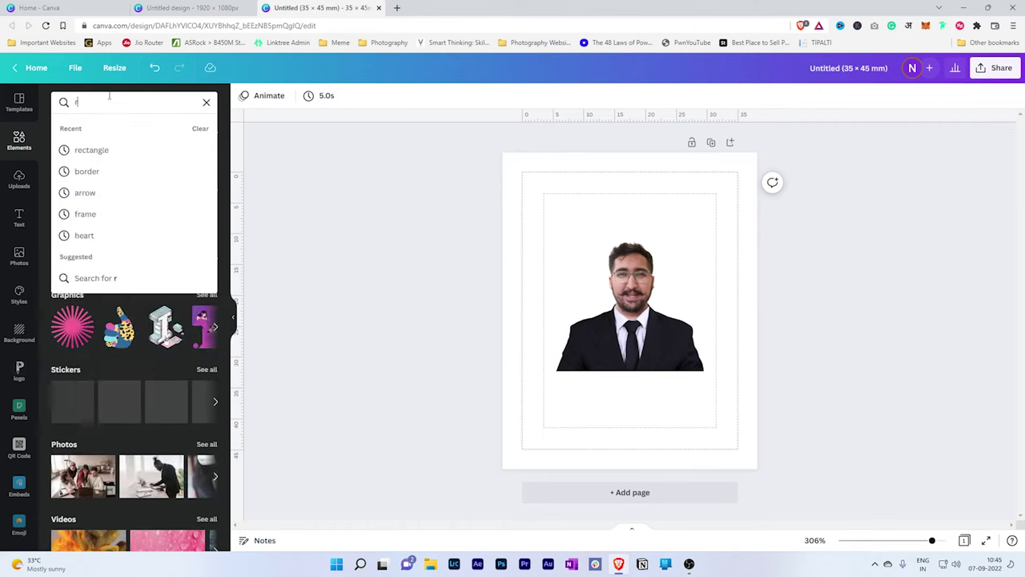
text(e)
click(97, 151)
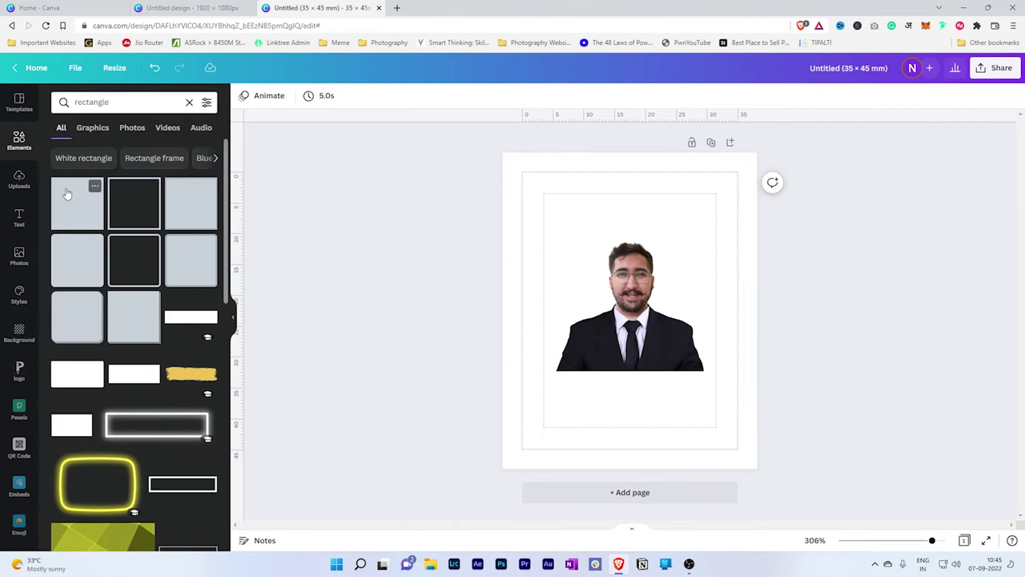
click(71, 207)
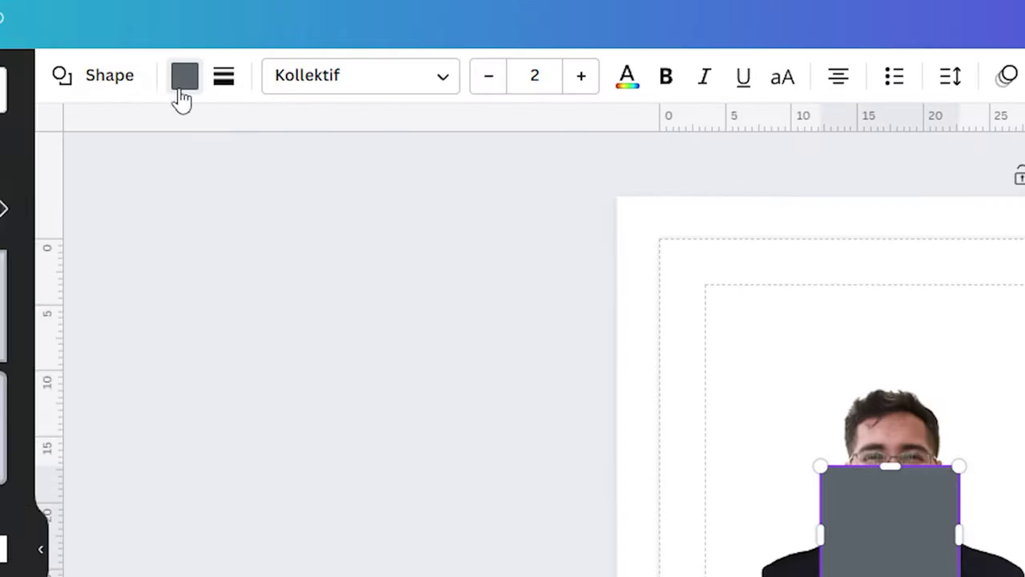
Give the square no fill and a 1.5 border weight, and move it to the top-left.
click(300, 97)
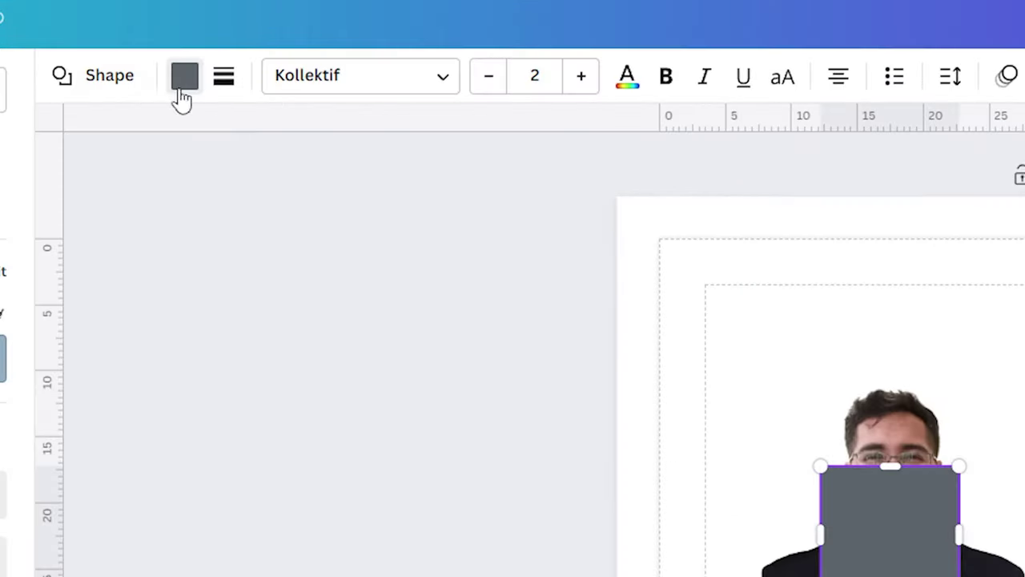
click(12, 398)
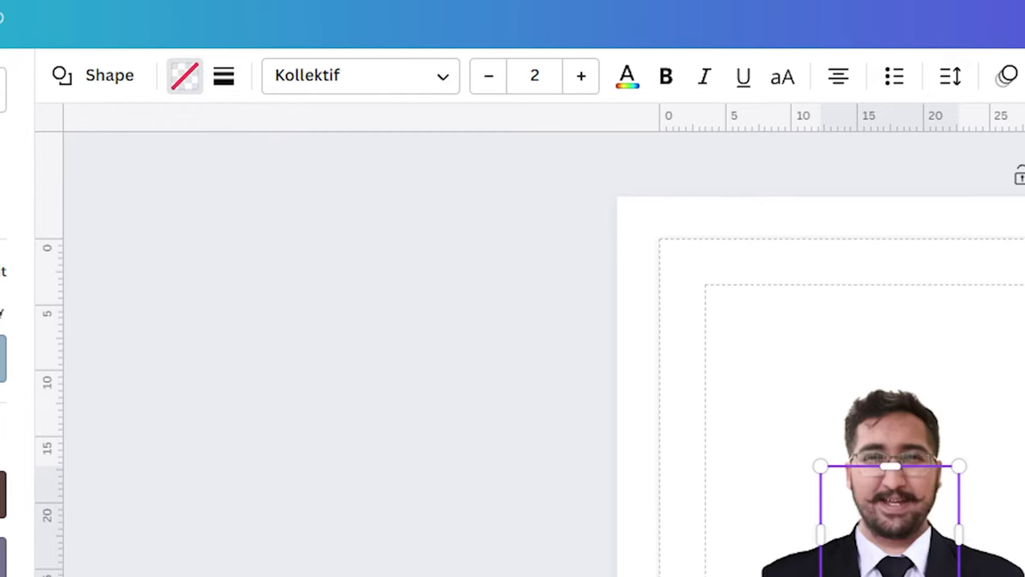
click(224, 78)
click(581, 192)
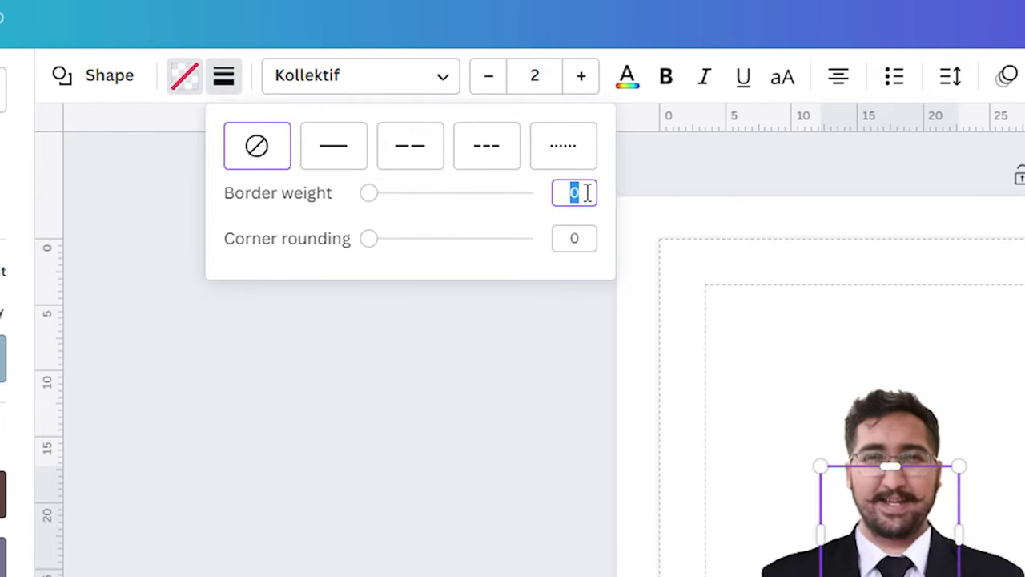
text(15)
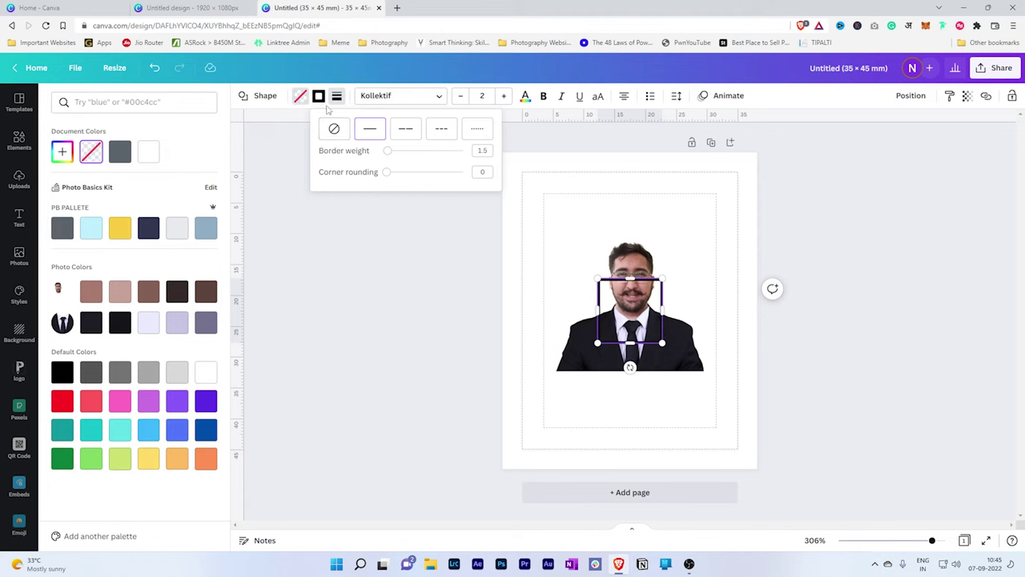
click(441, 287)
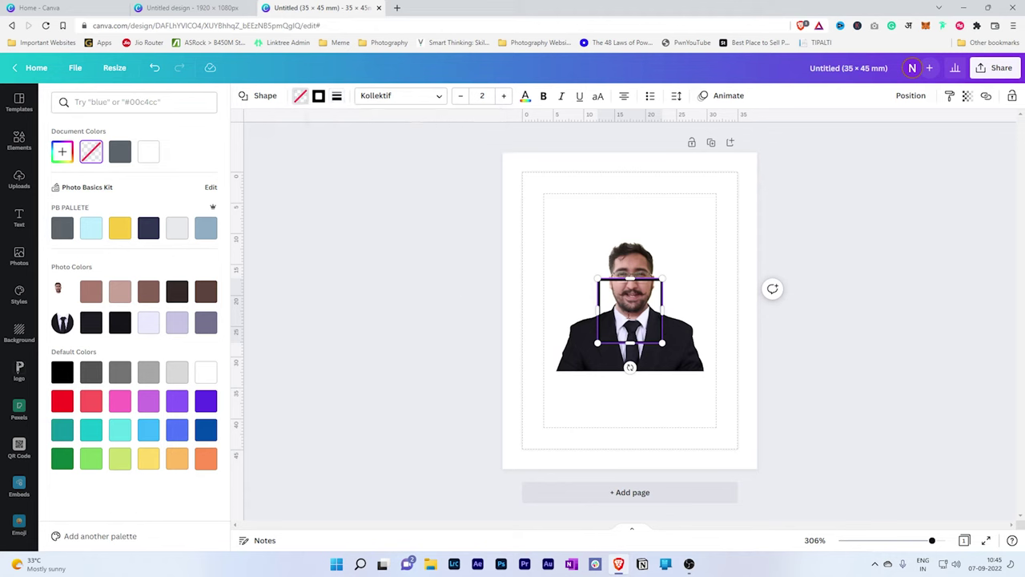
drag(629, 307, 555, 201)
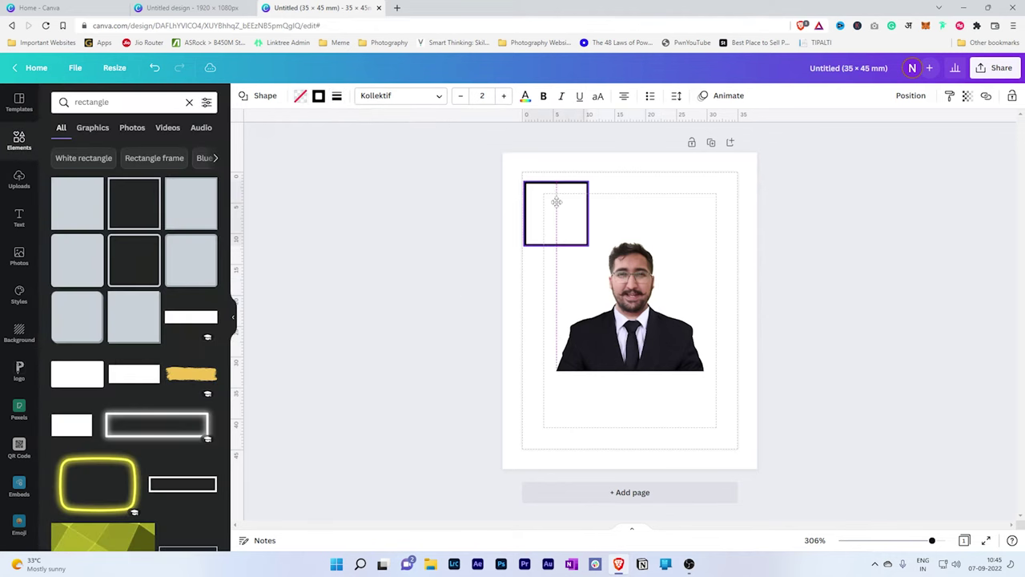
Stretch the outlined rectangle to frame the whole photo and adjust its border weight.
drag(589, 237, 733, 448)
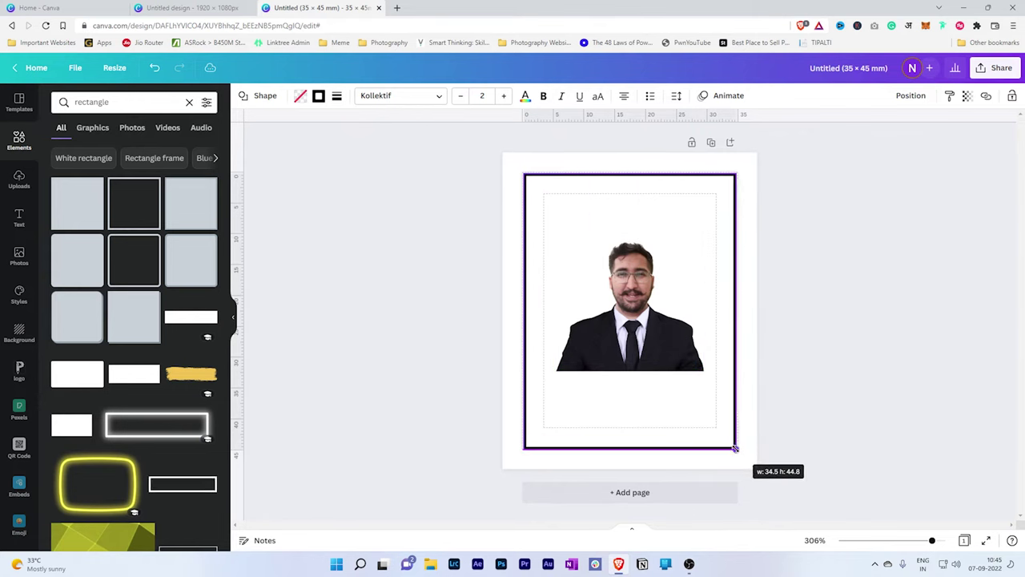
drag(734, 447, 735, 445)
click(336, 96)
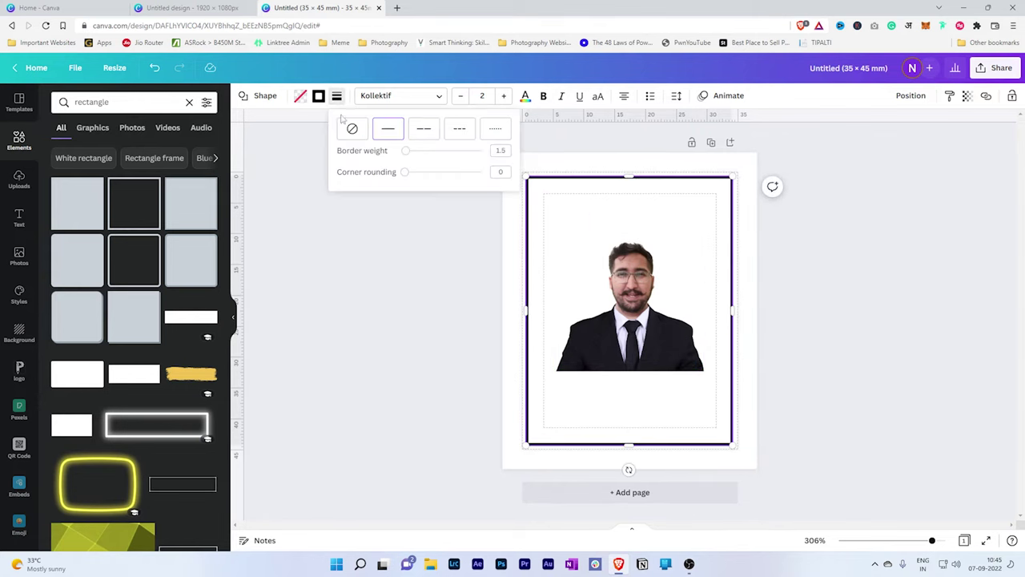
click(500, 150)
click(801, 300)
Widen the frame slightly and centre it on the 35 × 45 mm page.
click(631, 440)
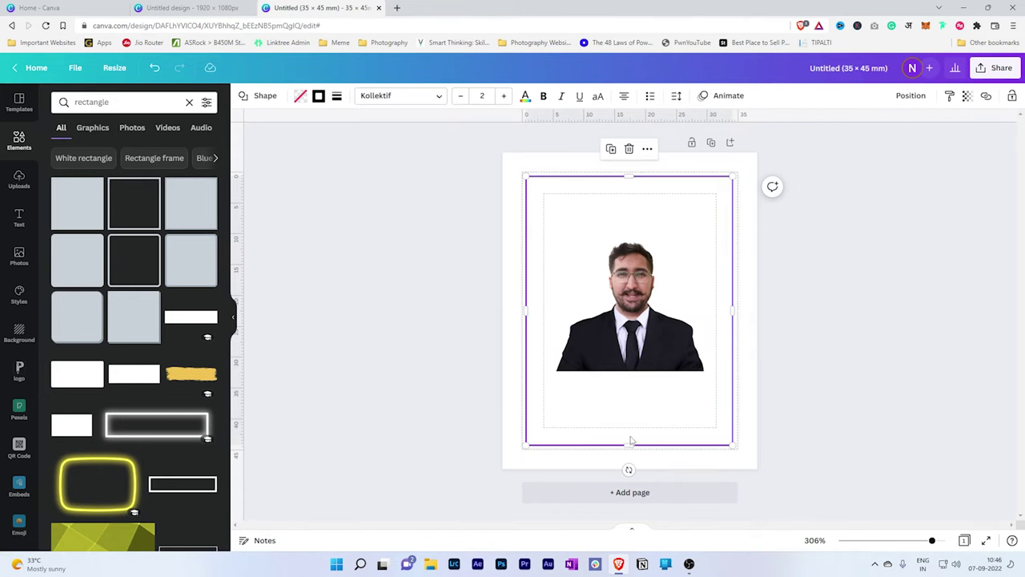
drag(730, 314, 735, 314)
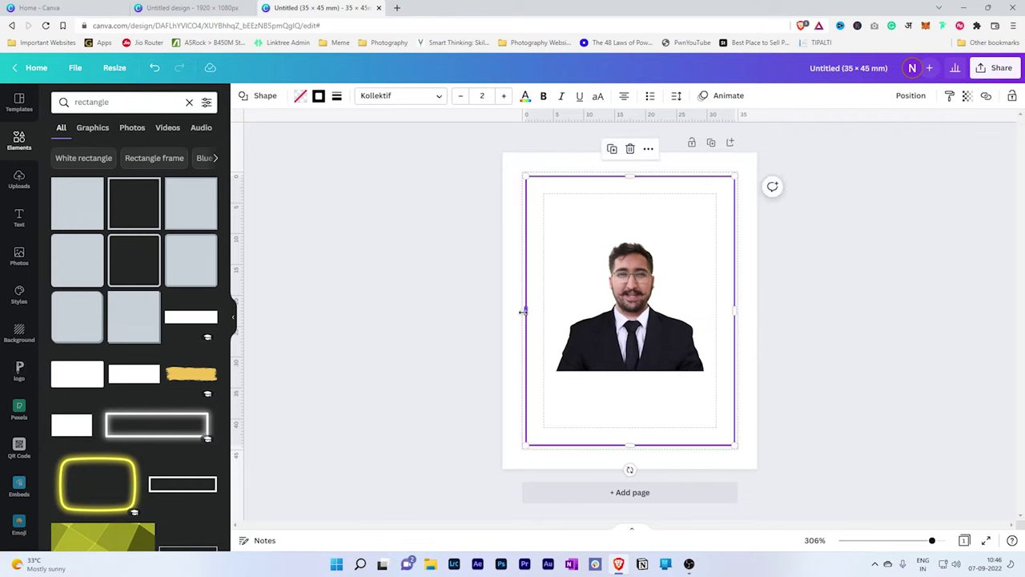
drag(727, 407, 726, 406)
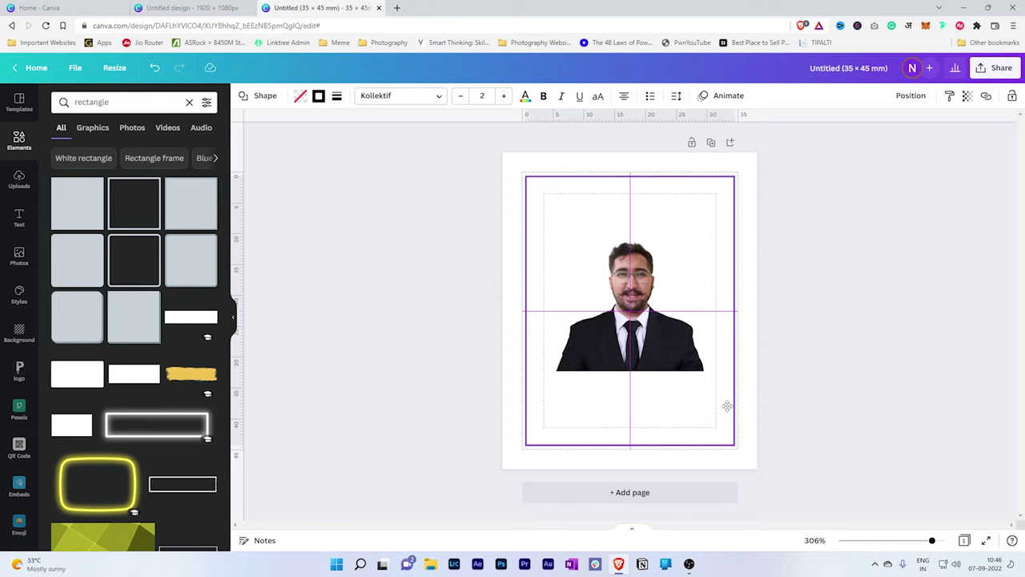
drag(727, 406, 727, 406)
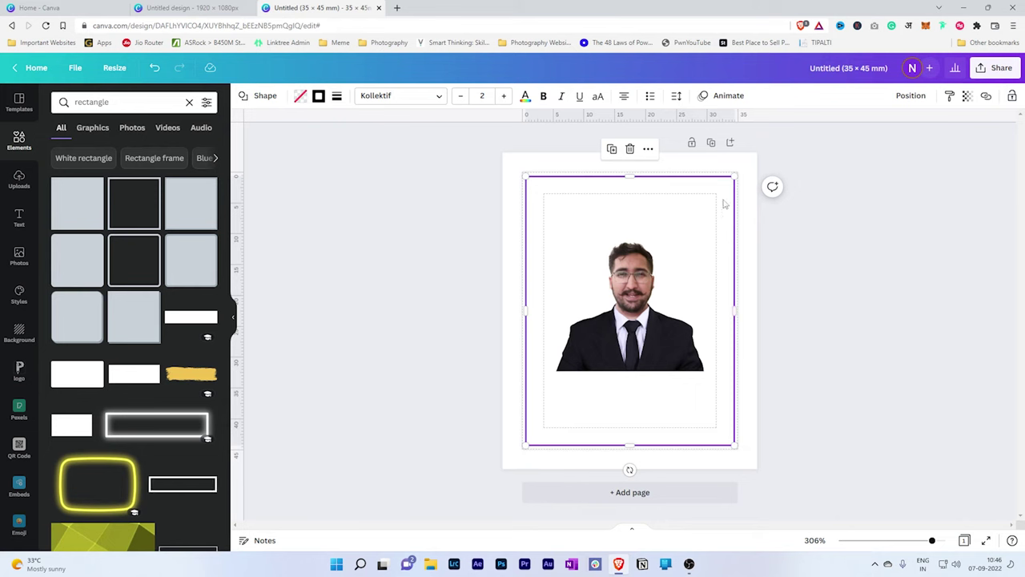
click(909, 96)
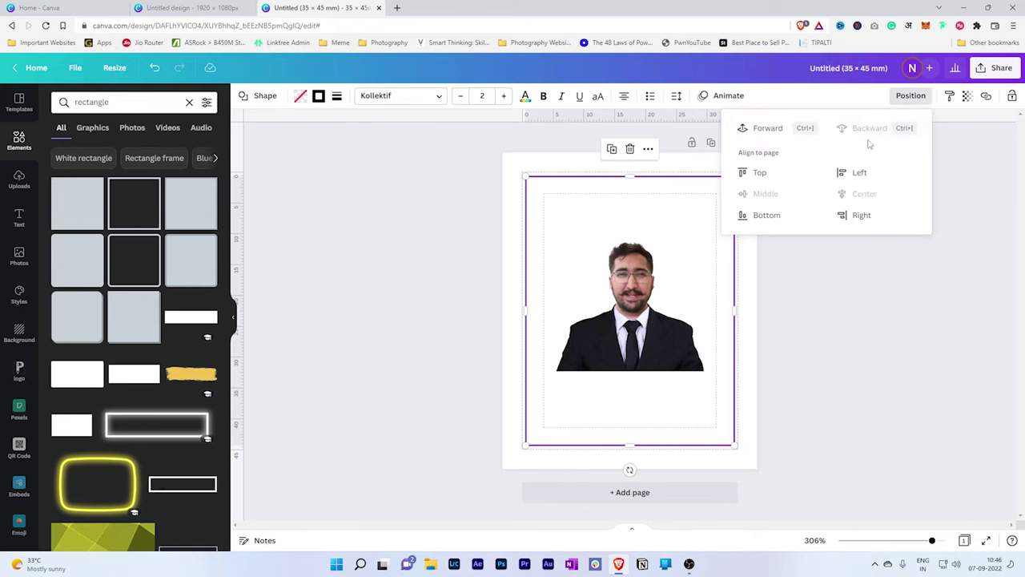
click(905, 337)
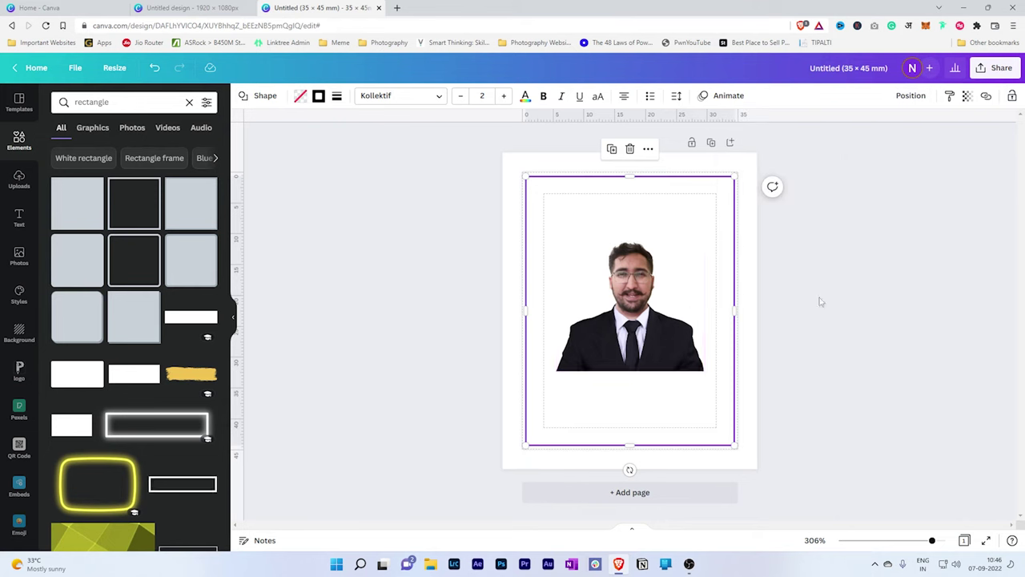
click(661, 331)
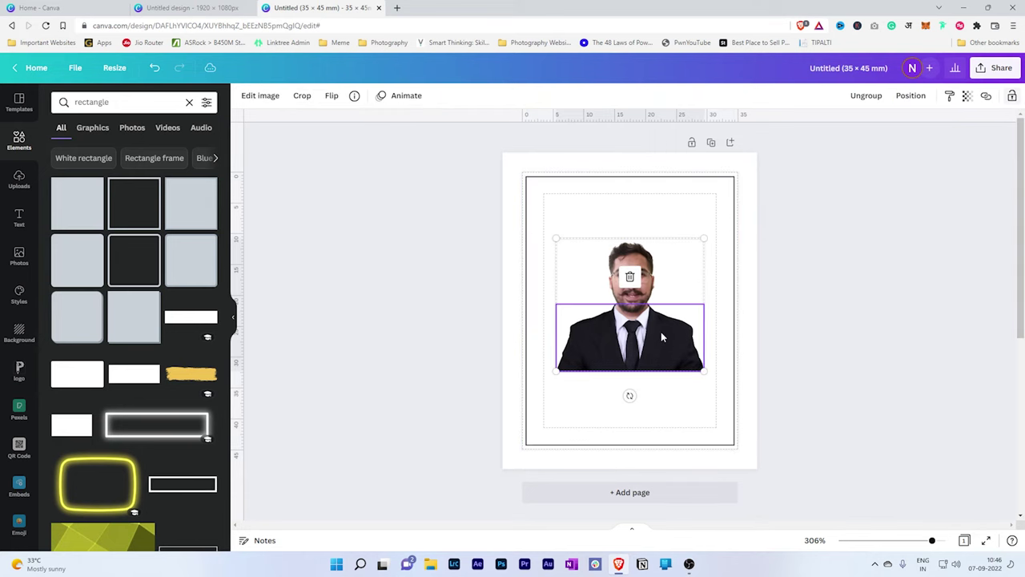
Enlarge and raise the suit photo until the shoulders span the frame's full width.
drag(552, 240, 525, 210)
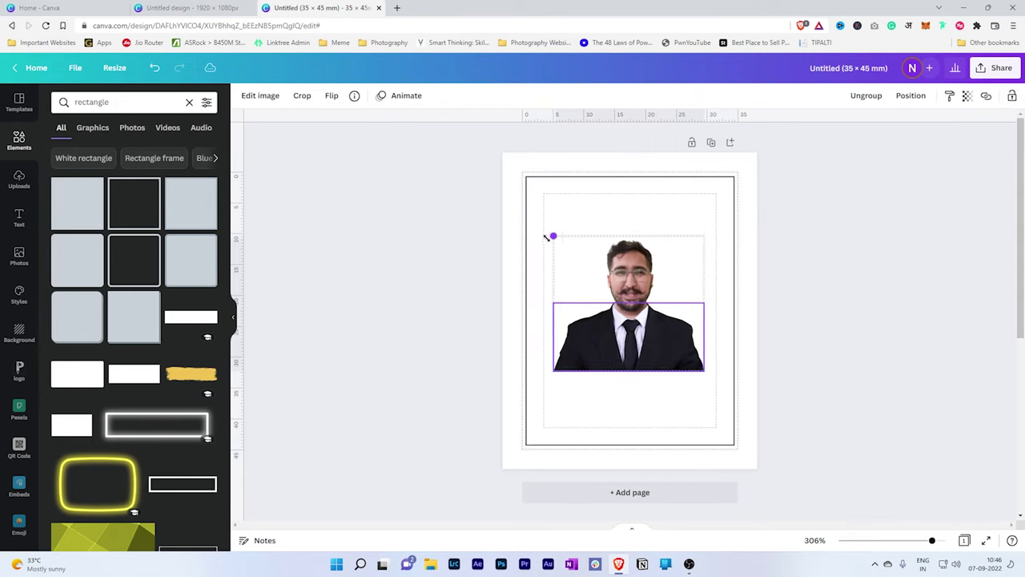
drag(633, 254, 641, 228)
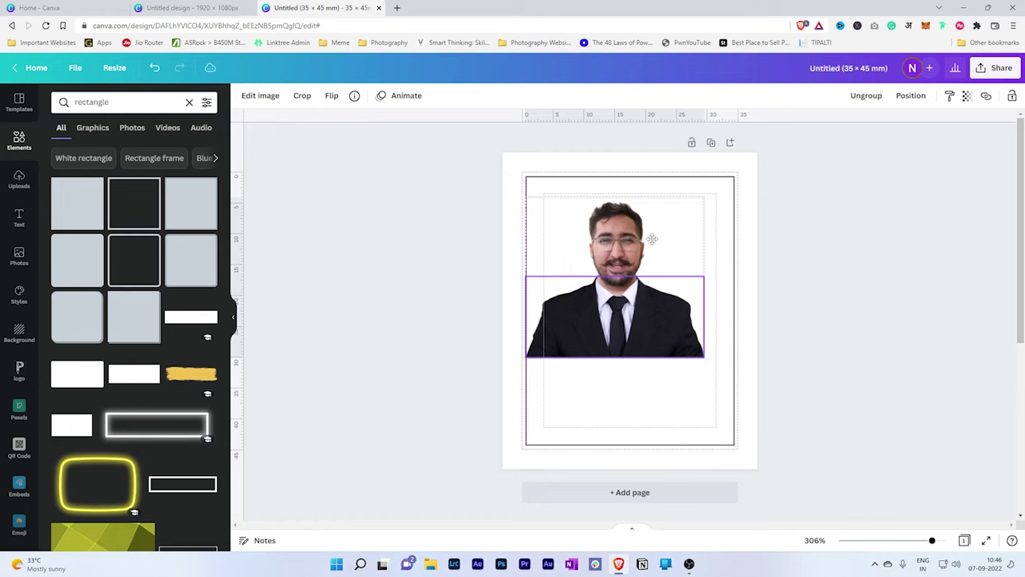
mouse_move(714, 345)
mouse_down()
mouse_move(788, 412)
mouse_move(716, 391)
mouse_move(794, 435)
mouse_up()
drag(729, 409, 709, 409)
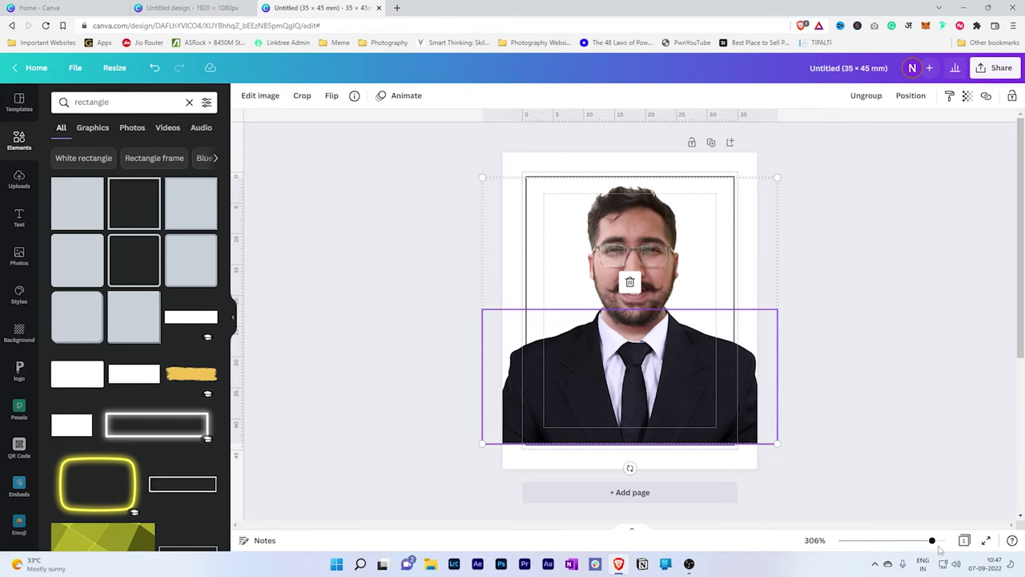
drag(940, 546, 945, 541)
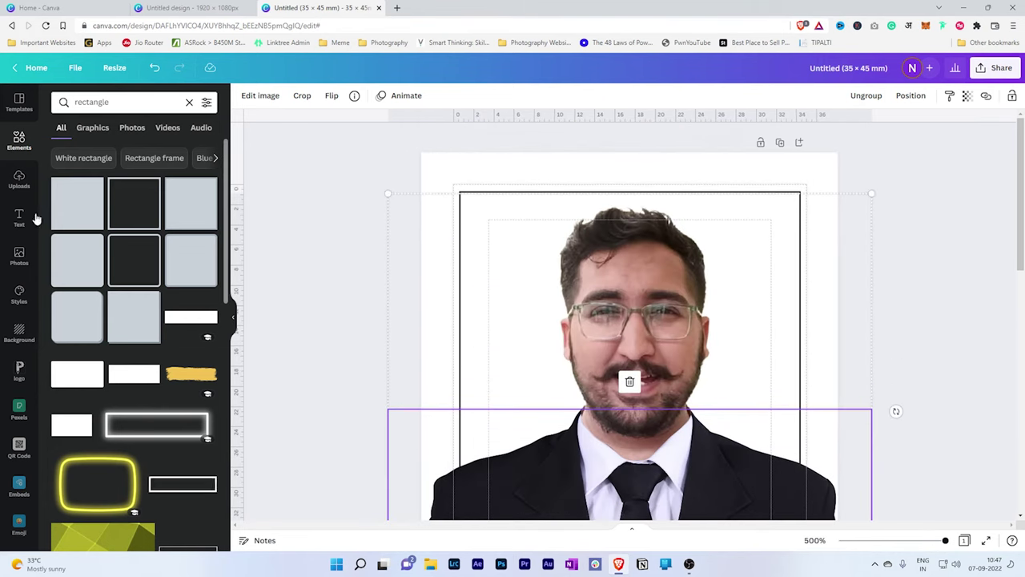
mouse_move(190, 374)
click(170, 374)
mouse_move(665, 410)
mouse_down()
mouse_move(630, 233)
mouse_move(549, 344)
mouse_move(674, 230)
mouse_up()
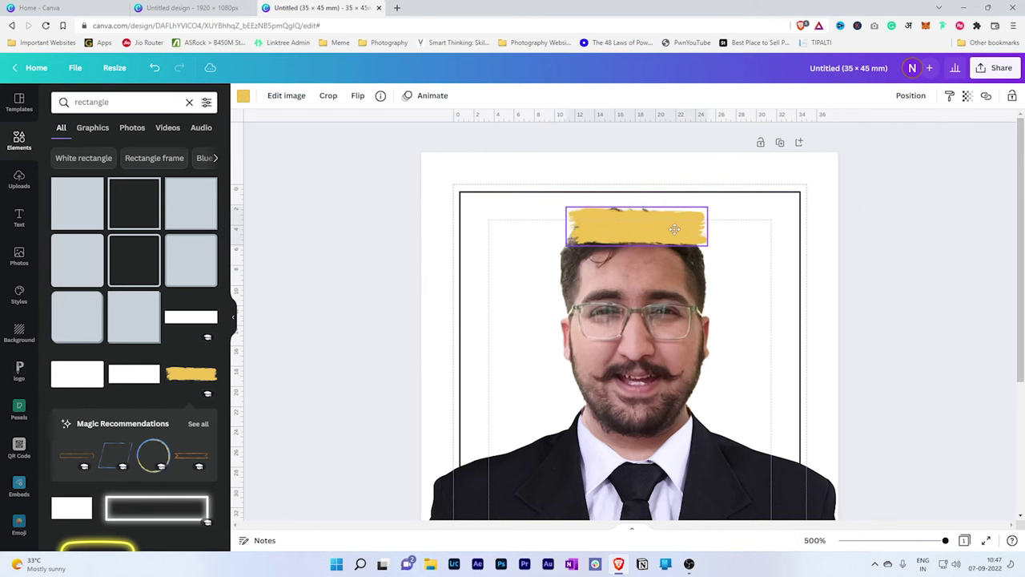
drag(675, 229, 670, 233)
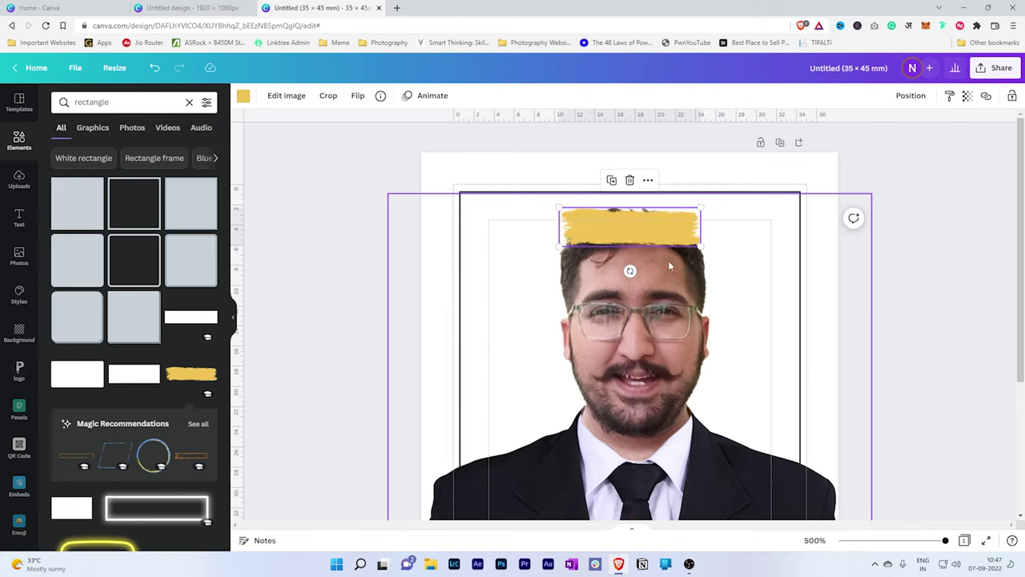
key(Delete)
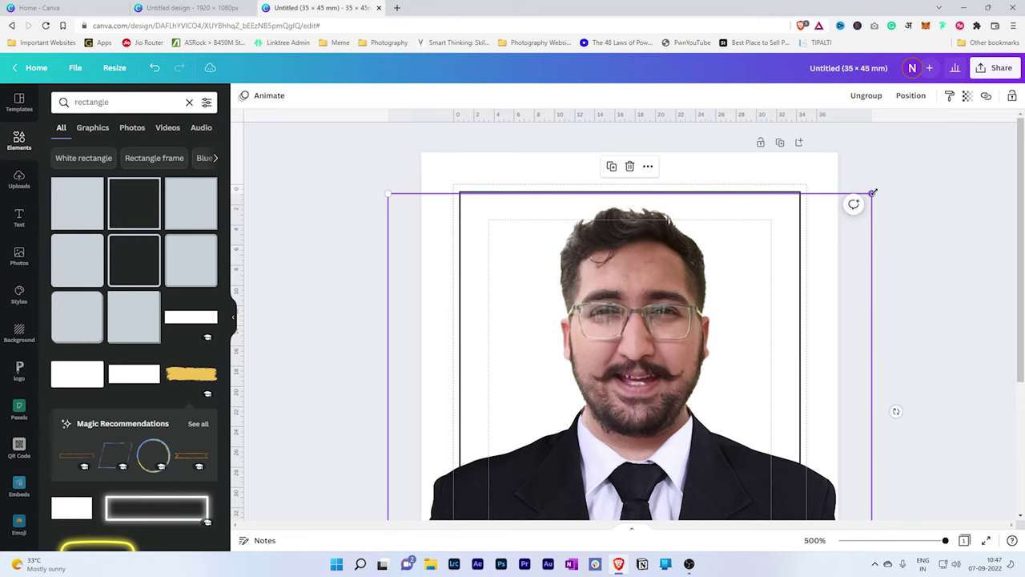
click(888, 415)
scroll(880, 387, down, 3)
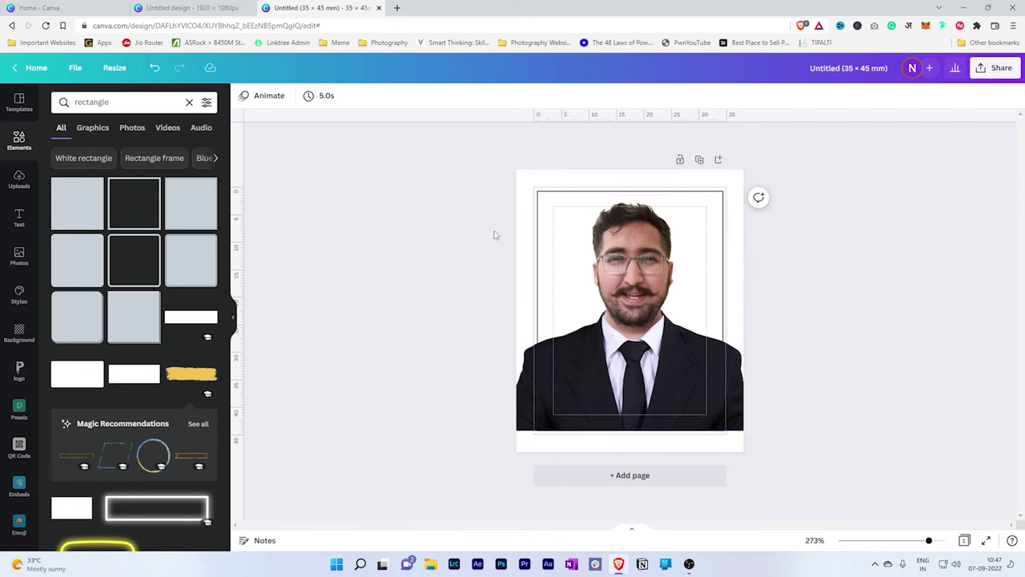
Bring the black border forward in front of the photo.
click(709, 196)
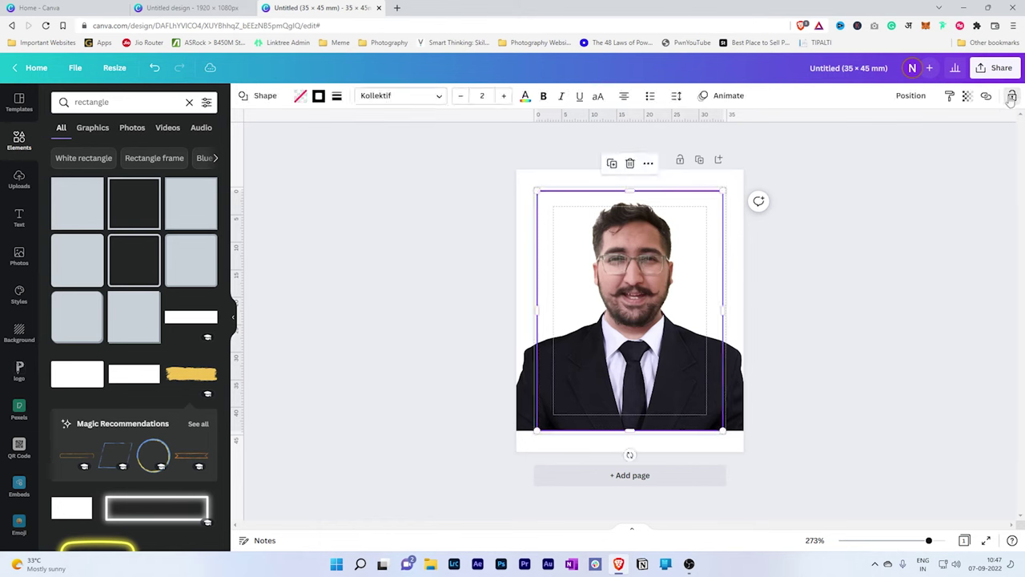
click(911, 97)
click(761, 128)
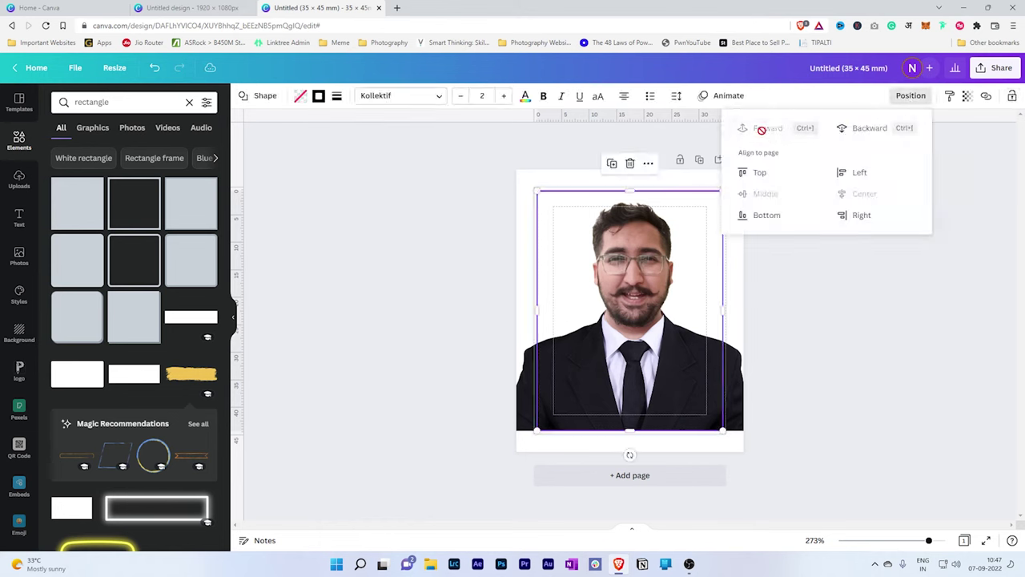
click(945, 312)
drag(633, 387, 629, 382)
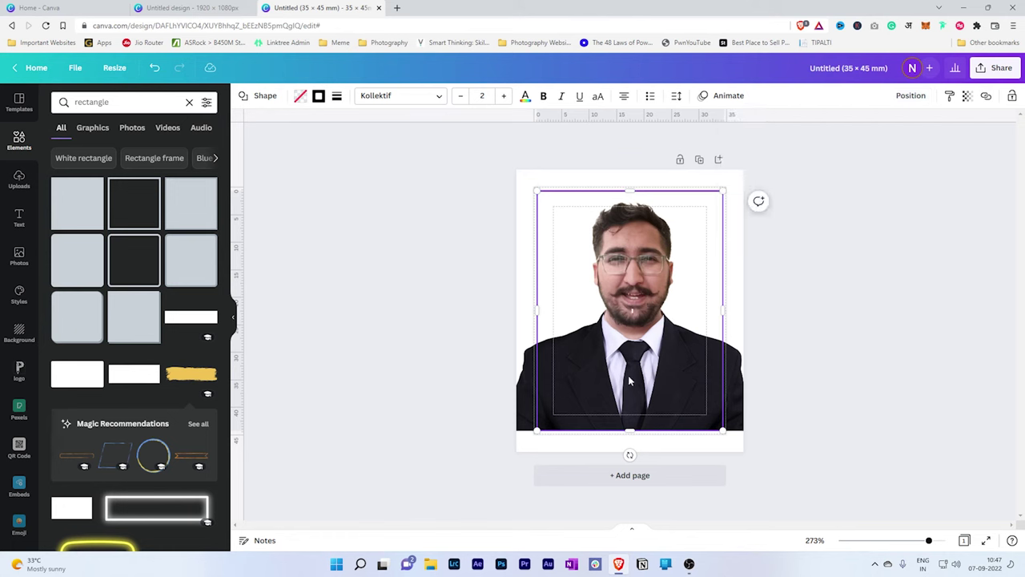
Ungroup head and suit, then trim the suit image's sides and bottom to the frame.
click(719, 407)
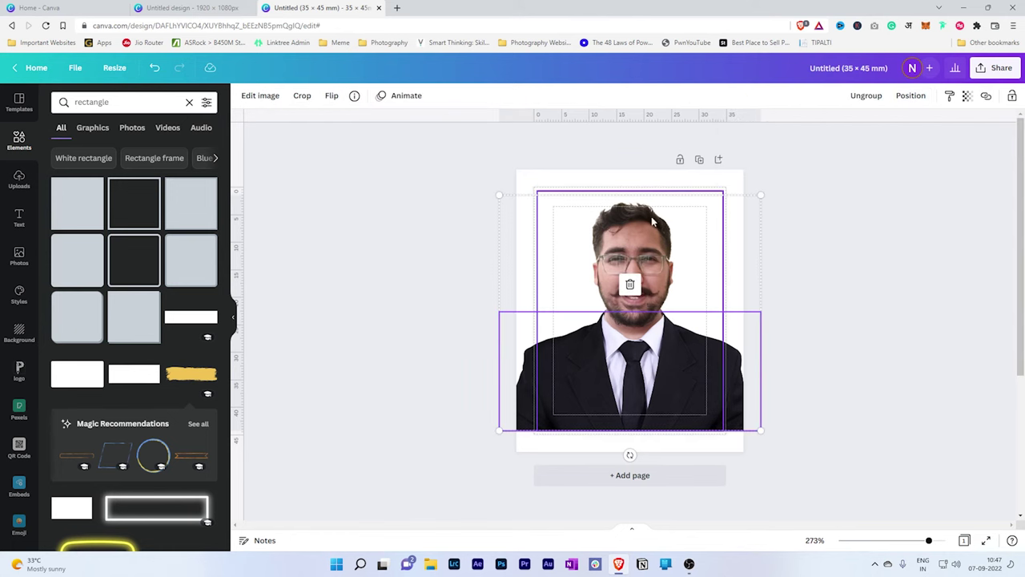
click(863, 95)
click(902, 241)
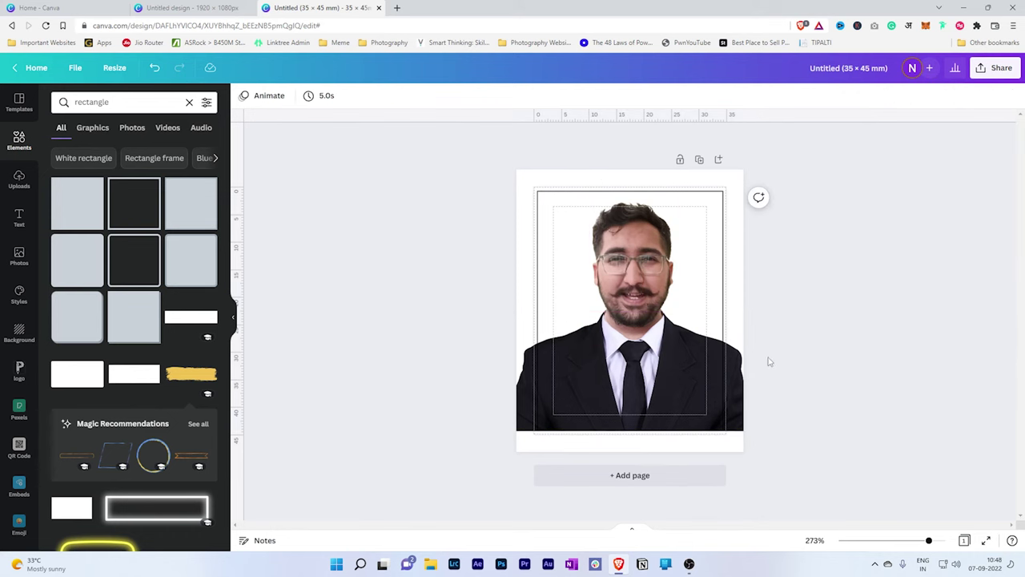
click(744, 379)
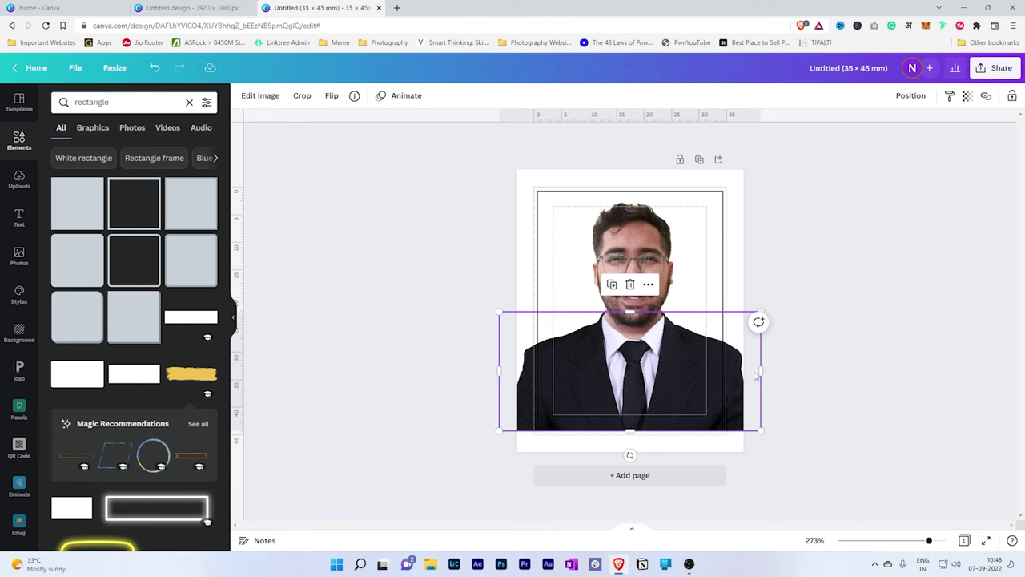
drag(761, 370, 718, 368)
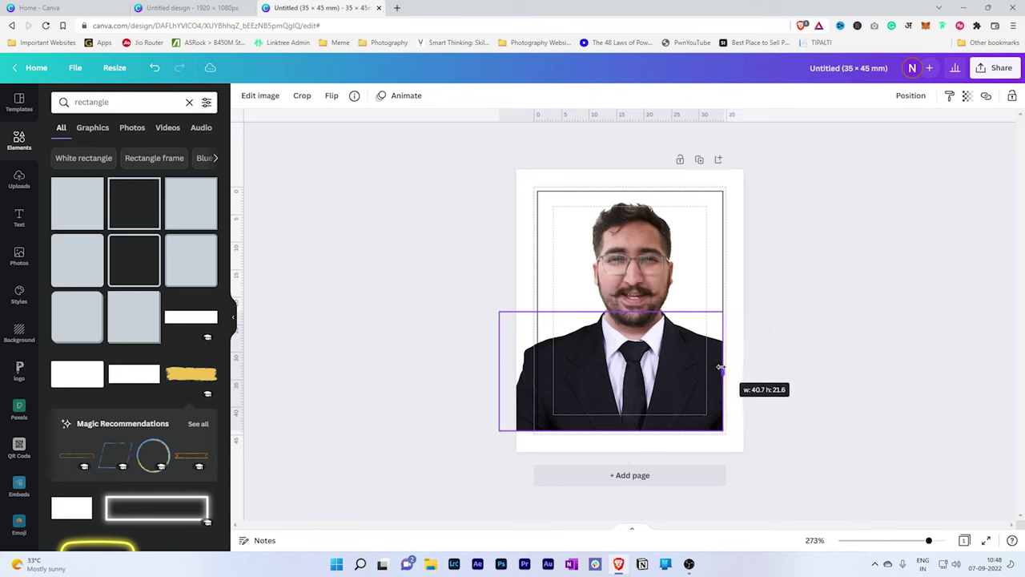
drag(718, 369, 724, 370)
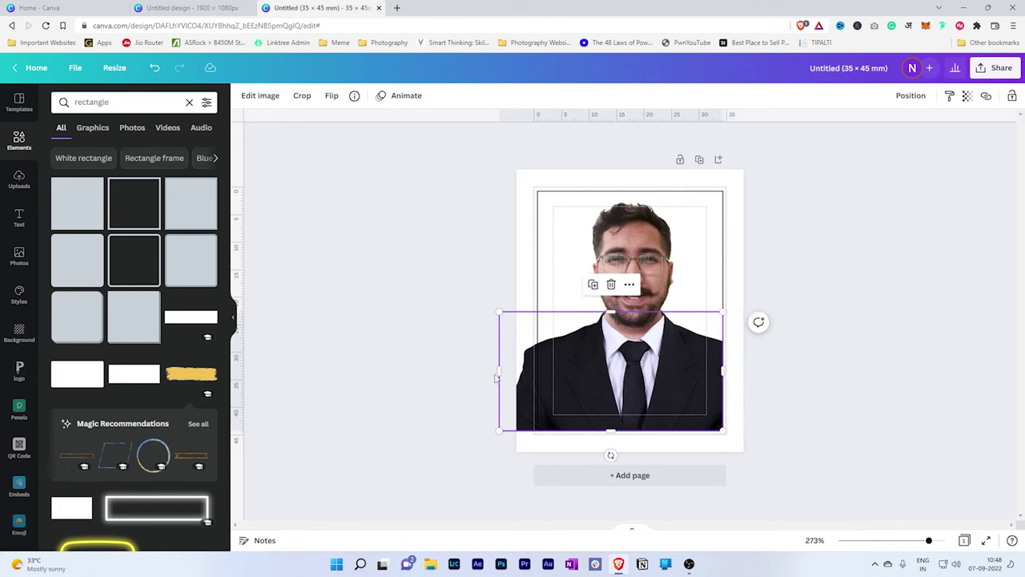
drag(496, 377, 537, 377)
drag(630, 430, 630, 428)
click(840, 439)
Zoom in to inspect the edges, fit the page, and preview it full screen.
drag(938, 545, 942, 541)
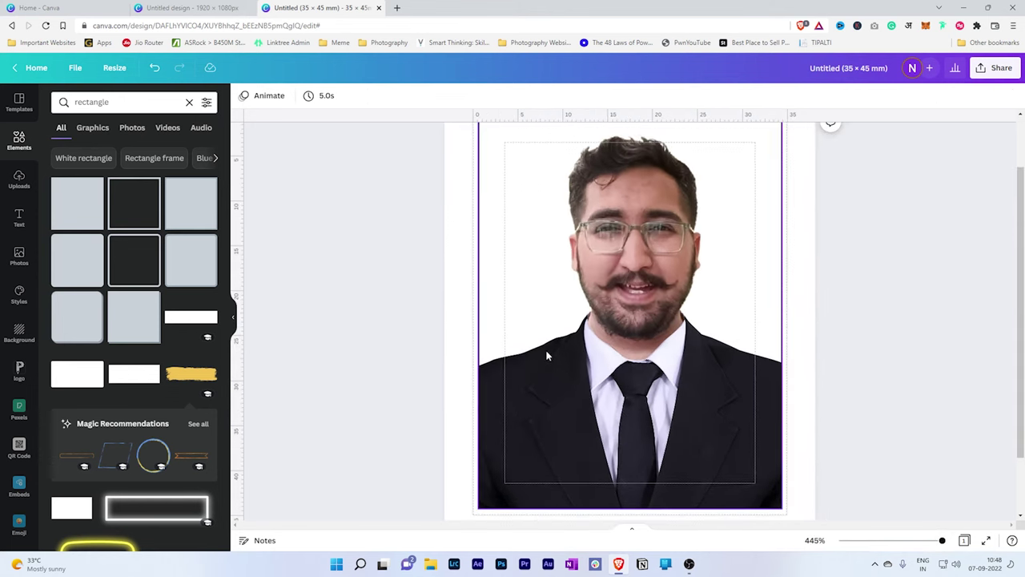
key(ctrl+alt+0)
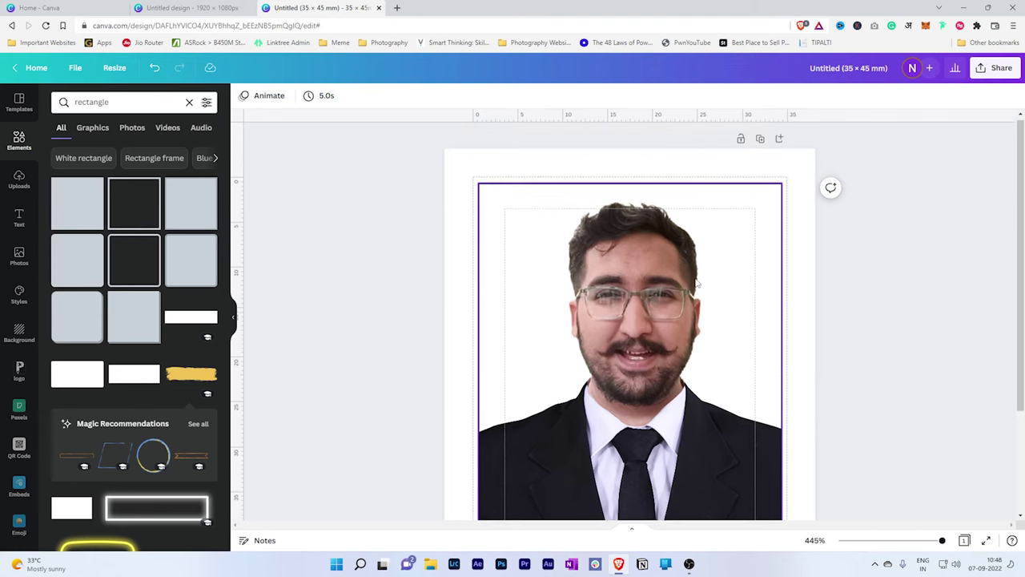
click(985, 540)
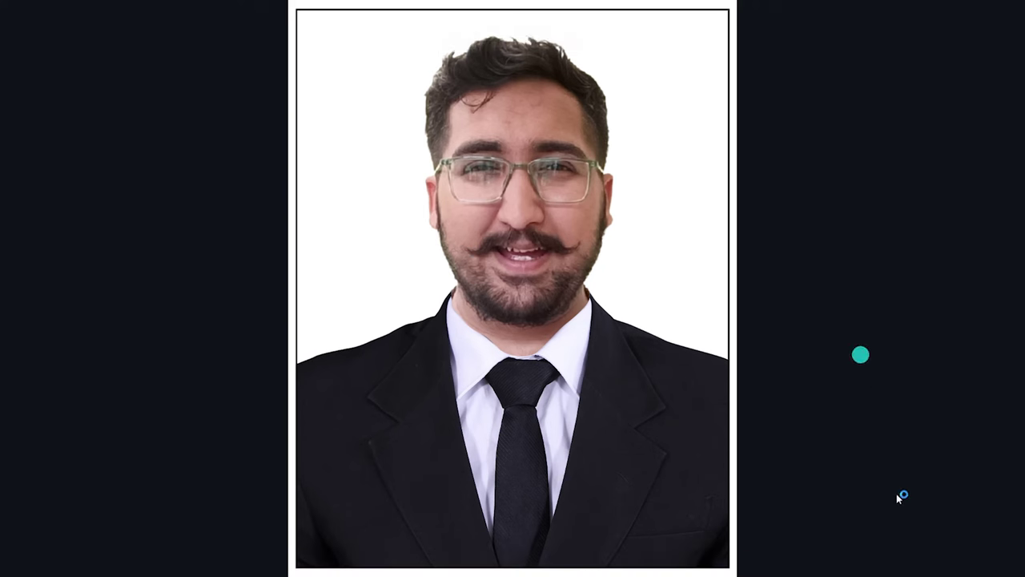
Exit full screen, uncheck Show margins and Show print bleed, and deselect the photo.
key(Escape)
click(75, 67)
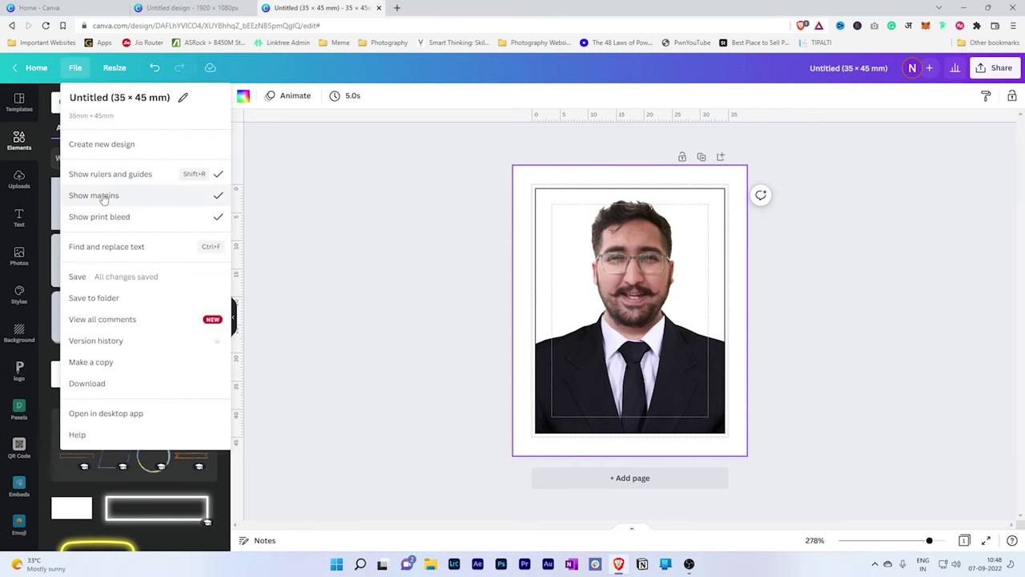
click(103, 195)
click(75, 67)
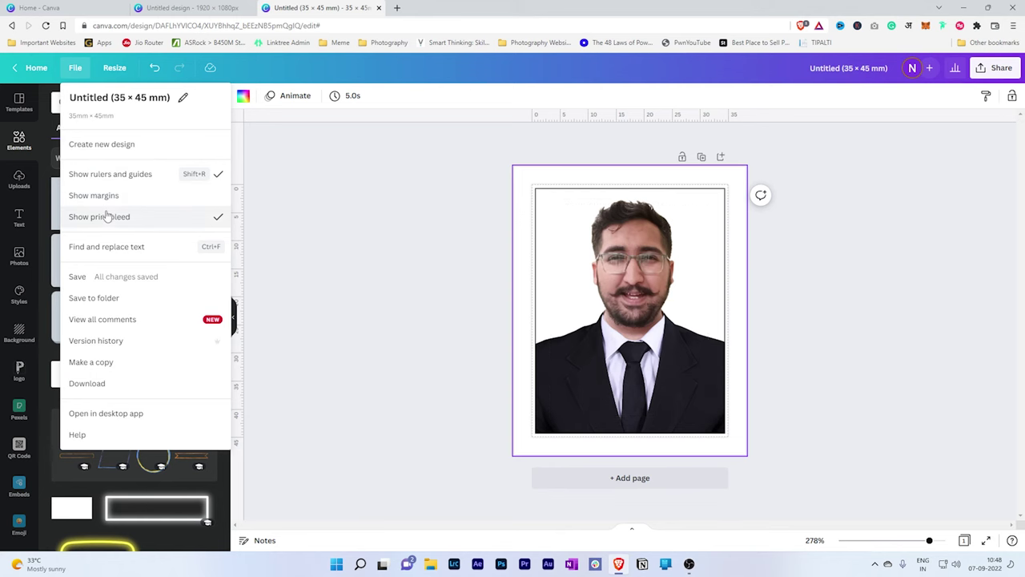
click(106, 217)
click(819, 342)
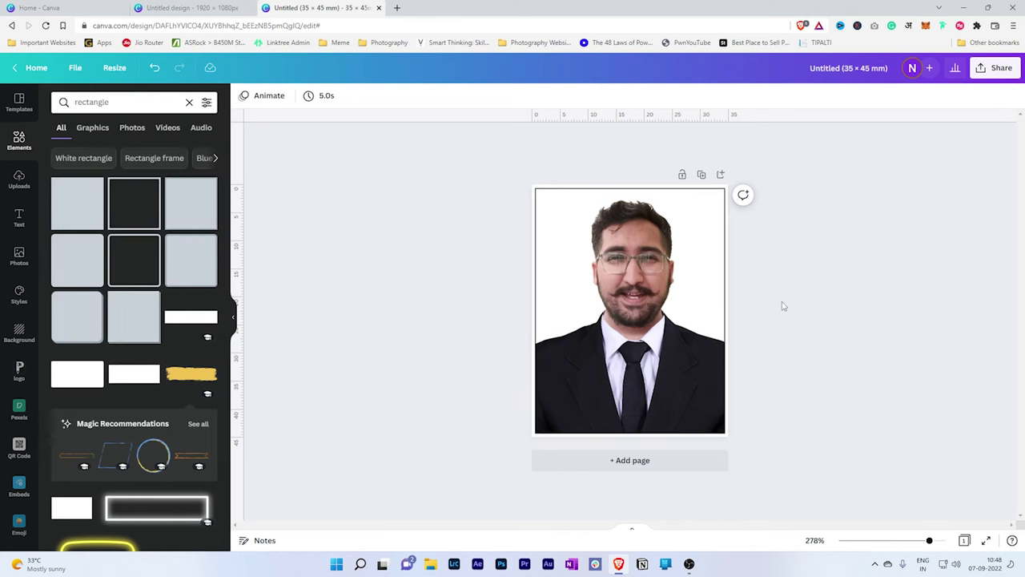
Download the design as a 413 × 531 px JPG at quality 100.
click(999, 70)
click(853, 330)
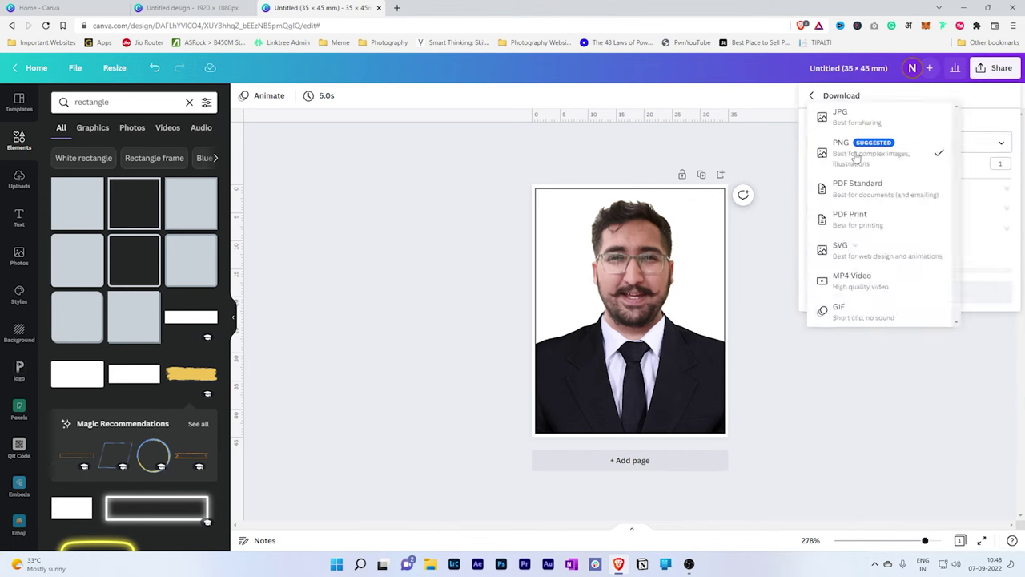
click(851, 143)
click(847, 119)
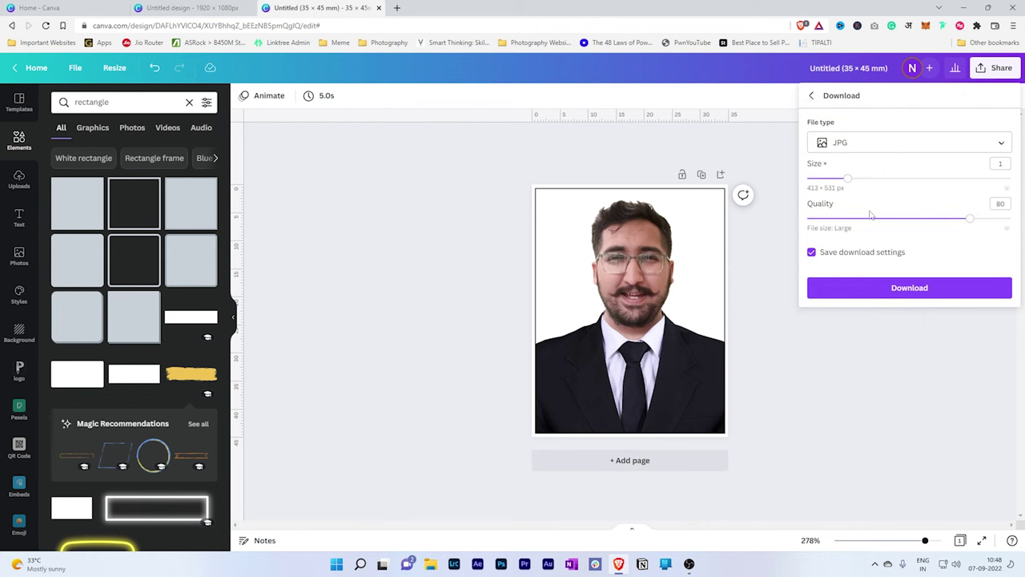
drag(974, 224, 1022, 234)
click(877, 284)
click(896, 294)
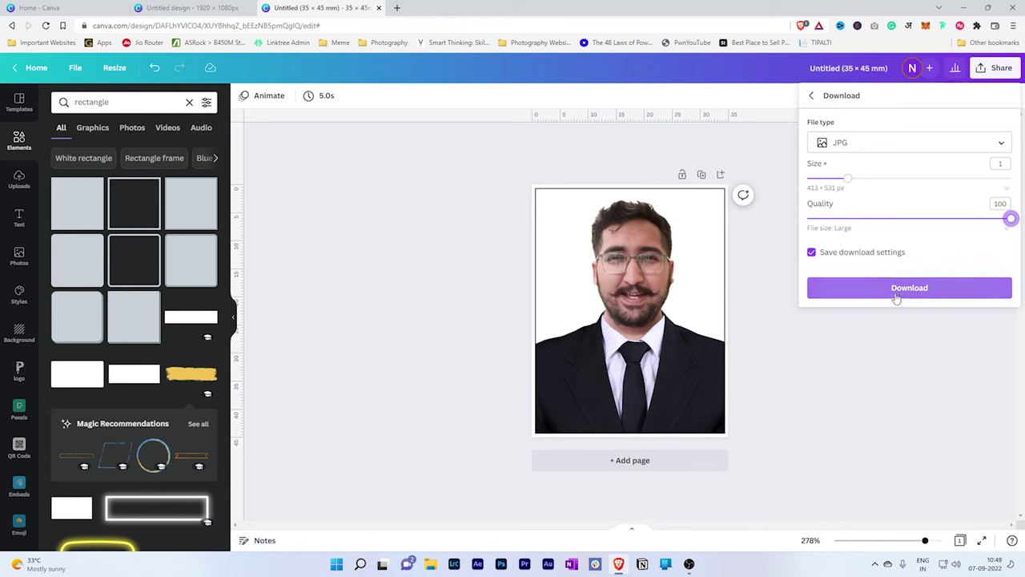